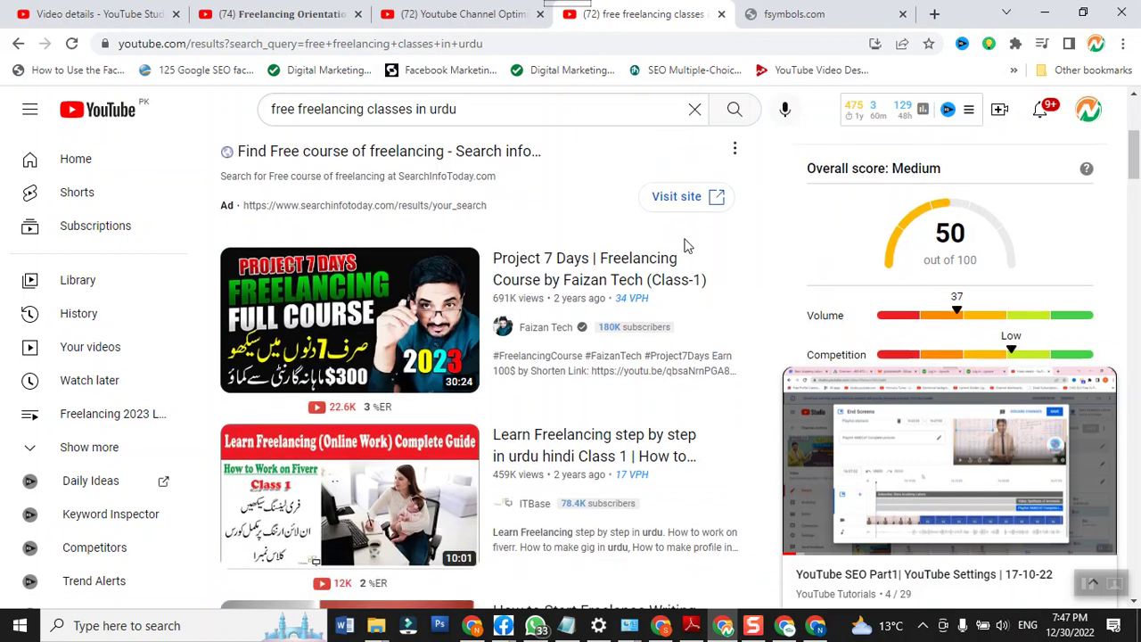
Open the "Learn Freelancing step by step in urdu hindi Class 1" video from the search results.
{"action": "mouse_move", "coordinate": [573, 285]}
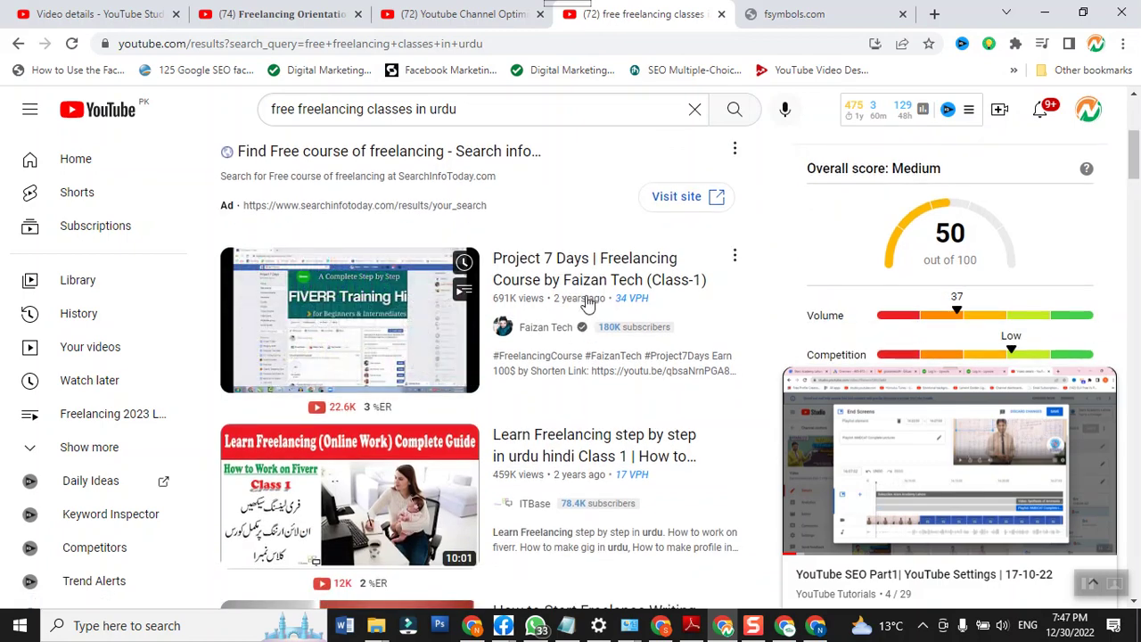
{"action": "scroll", "coordinate": [587, 303], "scroll_direction": "down", "scroll_amount": 2}
{"action": "mouse_move", "coordinate": [533, 305]}
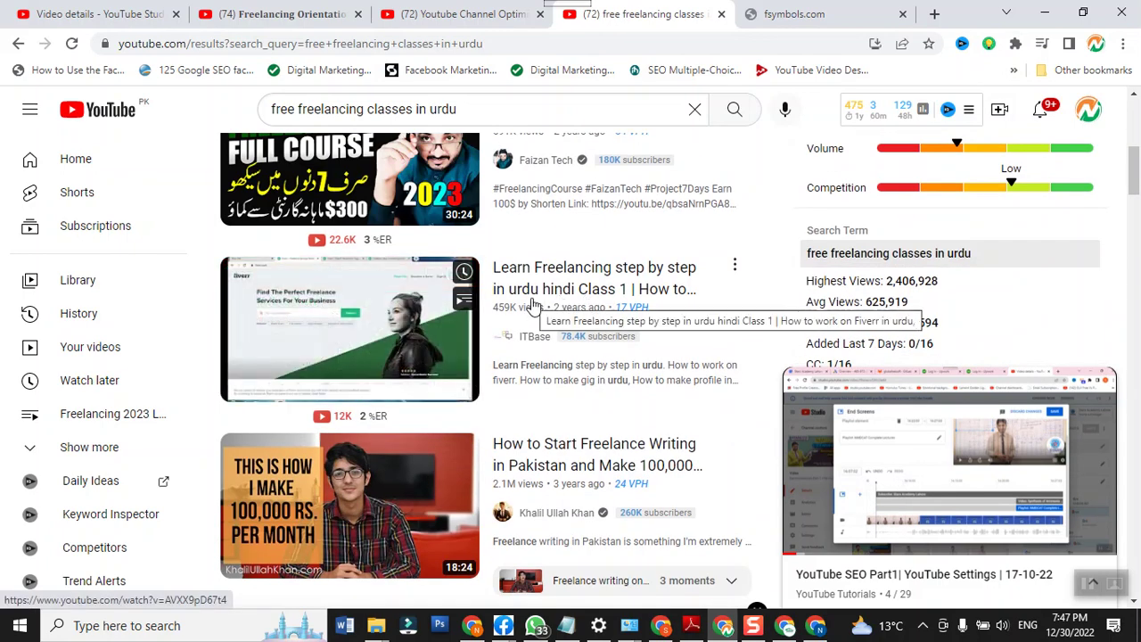
{"action": "left_click", "coordinate": [575, 280]}
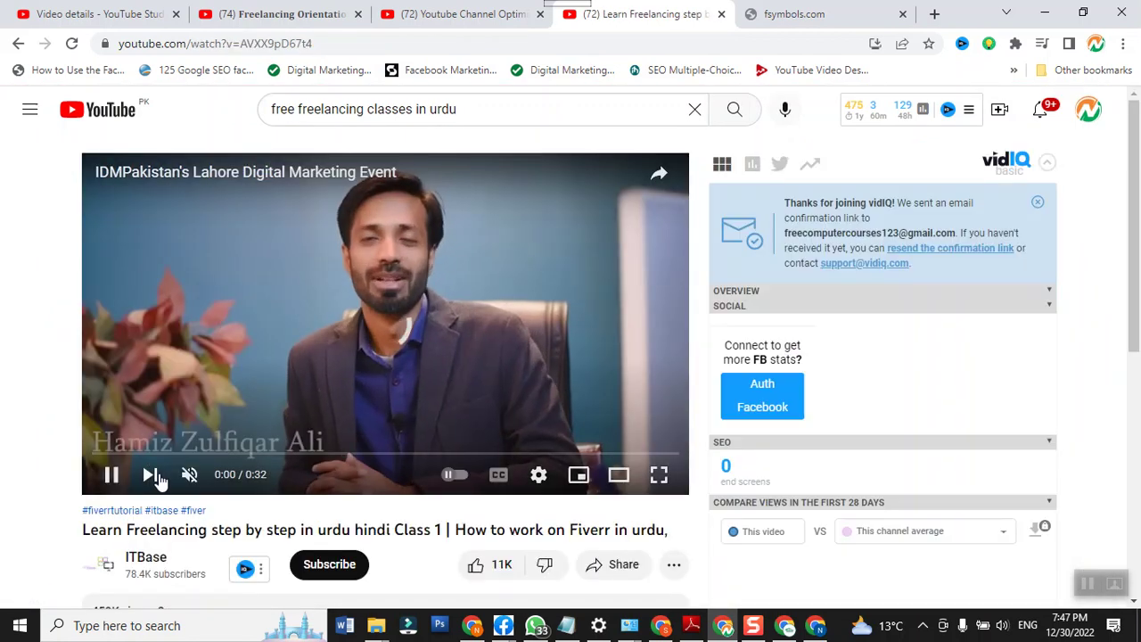
Copy all of the competing video's tags from the vidIQ Video Tags section.
{"action": "scroll", "coordinate": [874, 401], "scroll_direction": "down", "scroll_amount": 3}
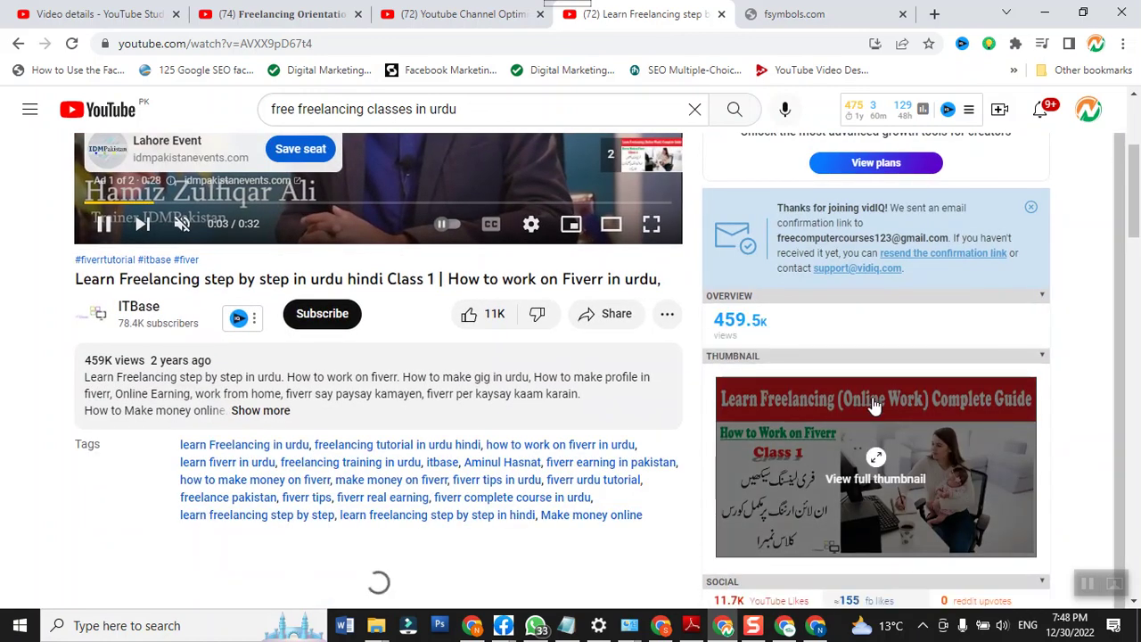
{"action": "scroll", "coordinate": [873, 406], "scroll_direction": "down", "scroll_amount": 1}
{"action": "scroll", "coordinate": [769, 403], "scroll_direction": "down", "scroll_amount": 1}
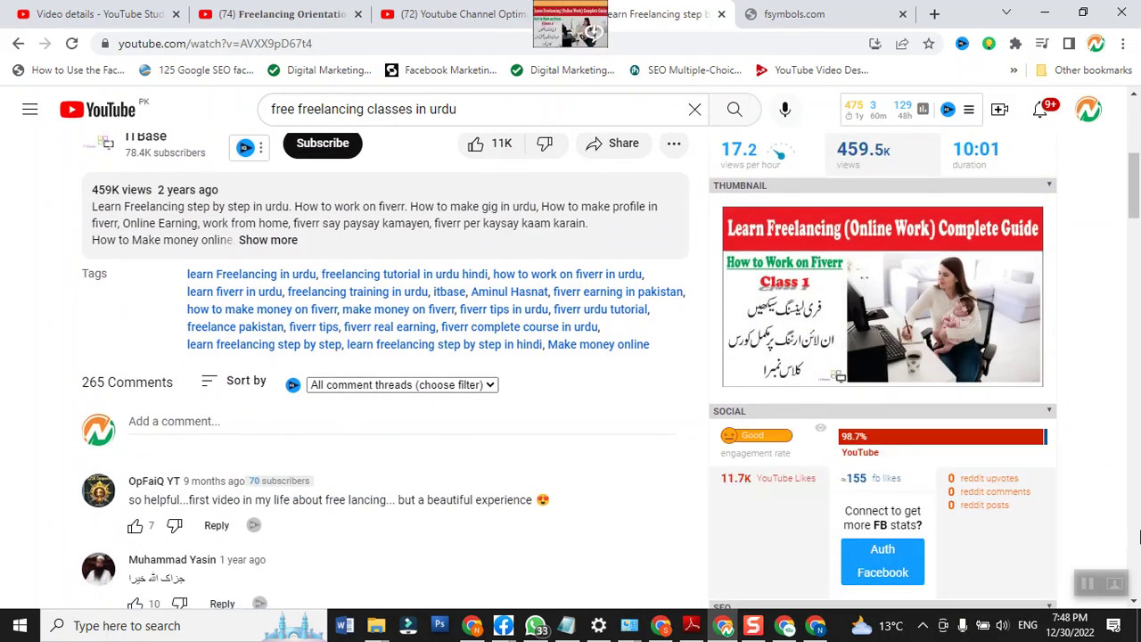
{"action": "scroll", "coordinate": [1138, 539], "scroll_direction": "down", "scroll_amount": 7}
{"action": "scroll", "coordinate": [1138, 535], "scroll_direction": "down", "scroll_amount": 5}
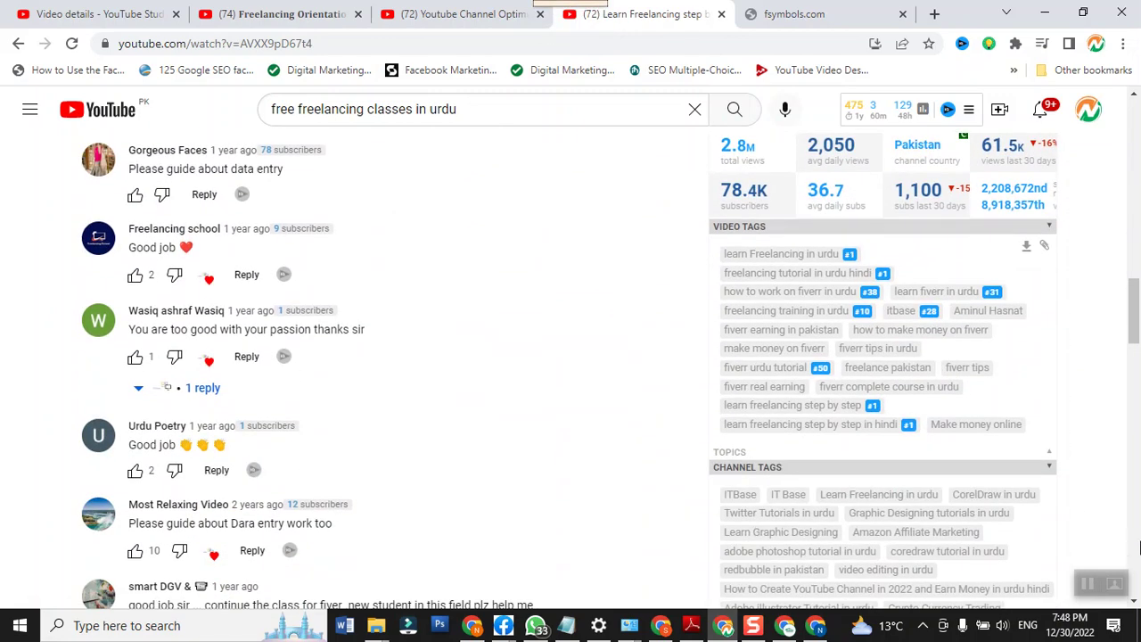
{"action": "left_click", "coordinate": [1041, 251]}
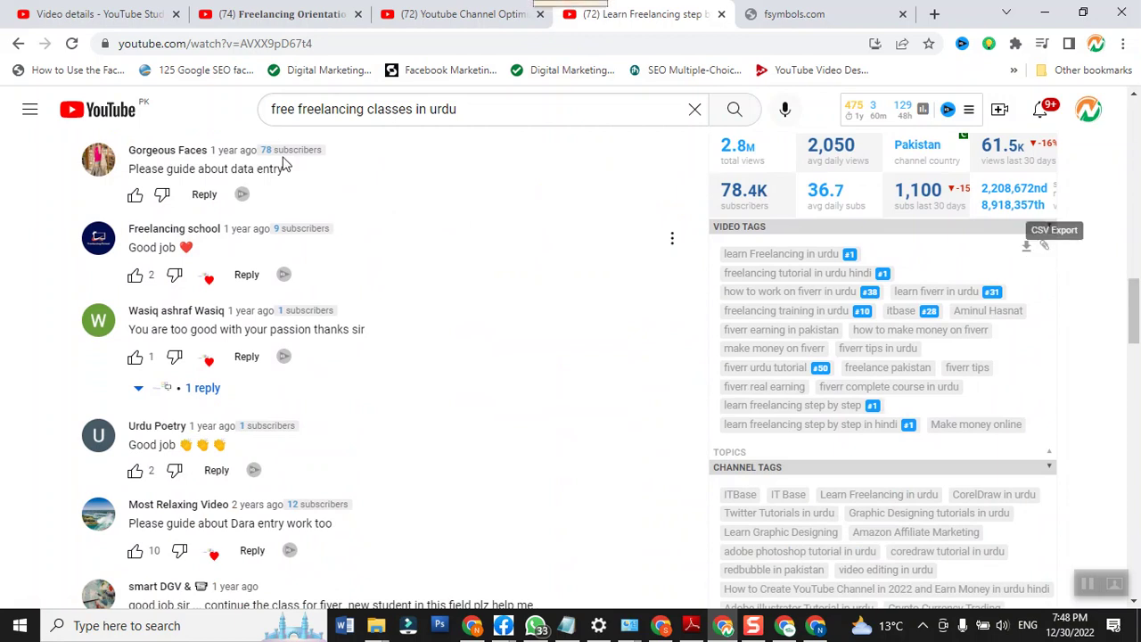
Return to the YouTube Studio video details, clear all existing tags and paste the copied tags in their place.
{"action": "left_click", "coordinate": [76, 15]}
{"action": "scroll", "coordinate": [658, 280], "scroll_direction": "down", "scroll_amount": 1}
{"action": "scroll", "coordinate": [721, 288], "scroll_direction": "down", "scroll_amount": 10}
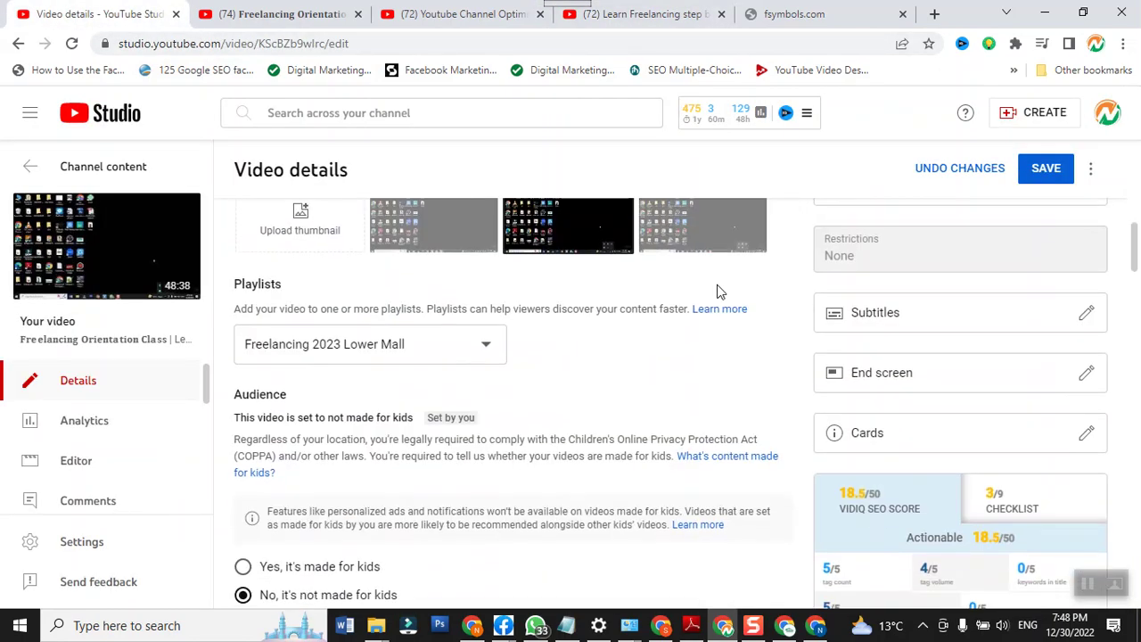
{"action": "scroll", "coordinate": [721, 291], "scroll_direction": "down", "scroll_amount": 2}
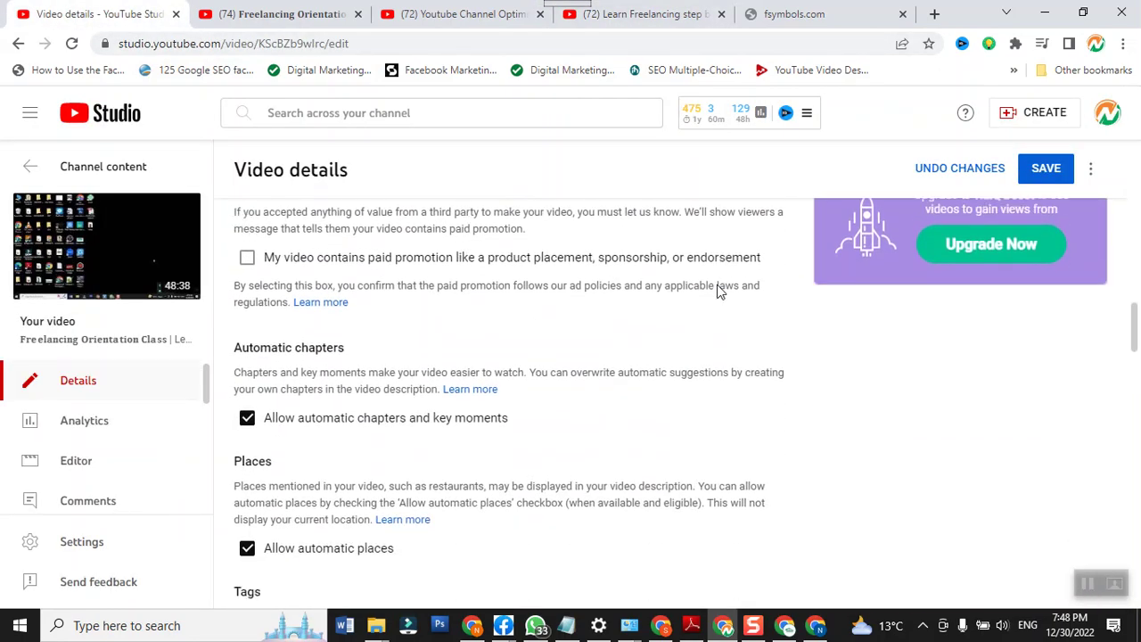
{"action": "scroll", "coordinate": [721, 292], "scroll_direction": "up", "scroll_amount": 9}
{"action": "scroll", "coordinate": [721, 292], "scroll_direction": "down", "scroll_amount": 2}
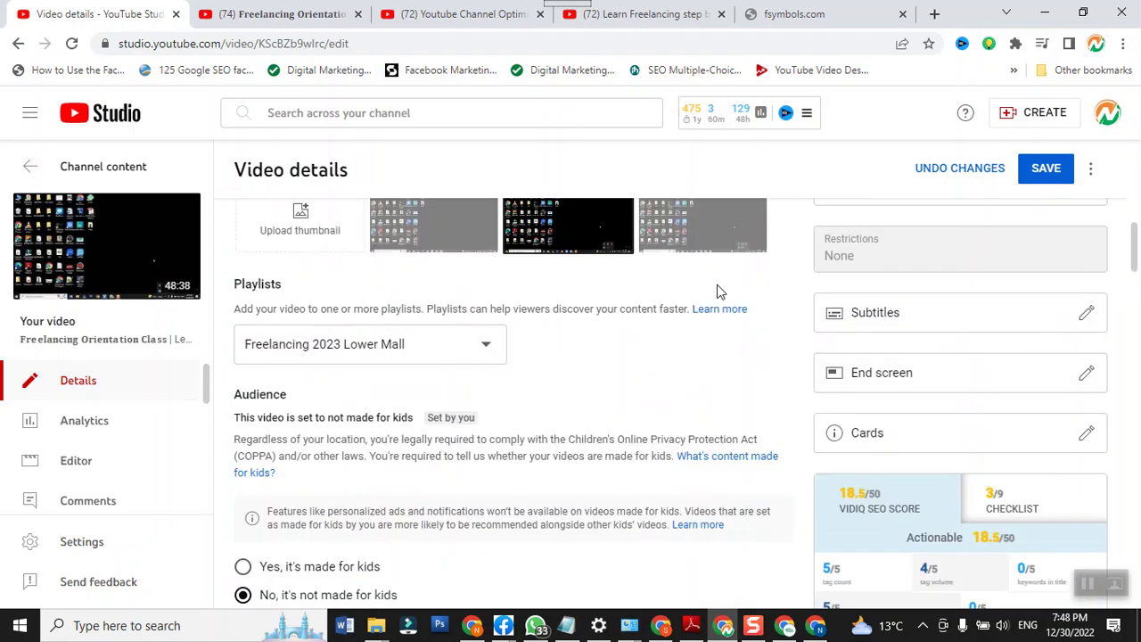
{"action": "scroll", "coordinate": [721, 292], "scroll_direction": "up", "scroll_amount": 4}
{"action": "scroll", "coordinate": [721, 291], "scroll_direction": "down", "scroll_amount": 5}
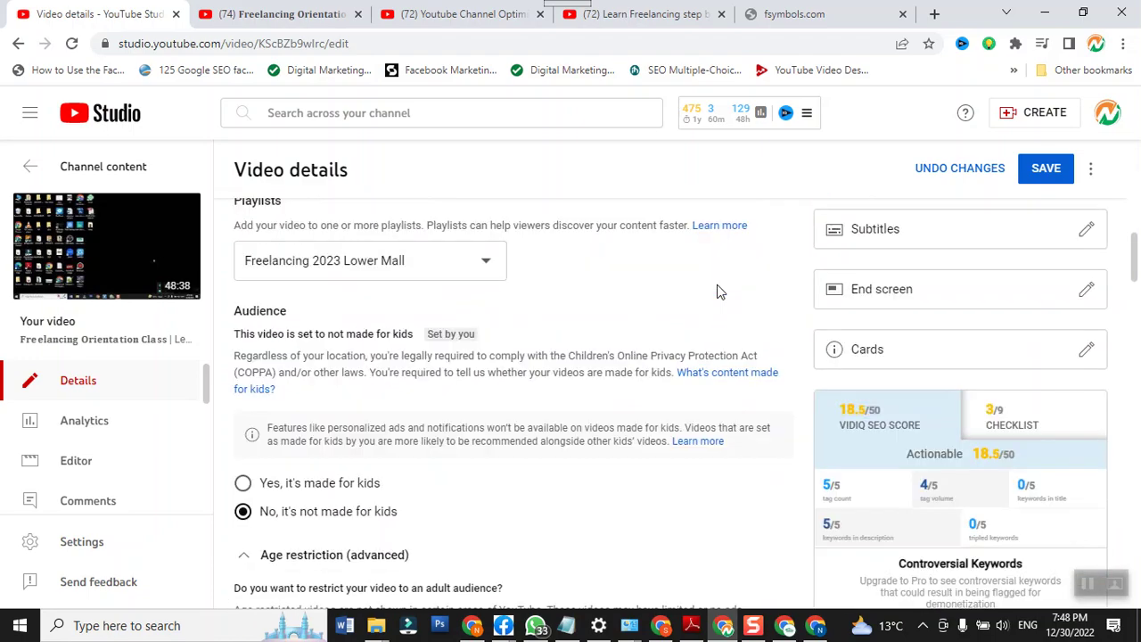
{"action": "scroll", "coordinate": [721, 291], "scroll_direction": "down", "scroll_amount": 6}
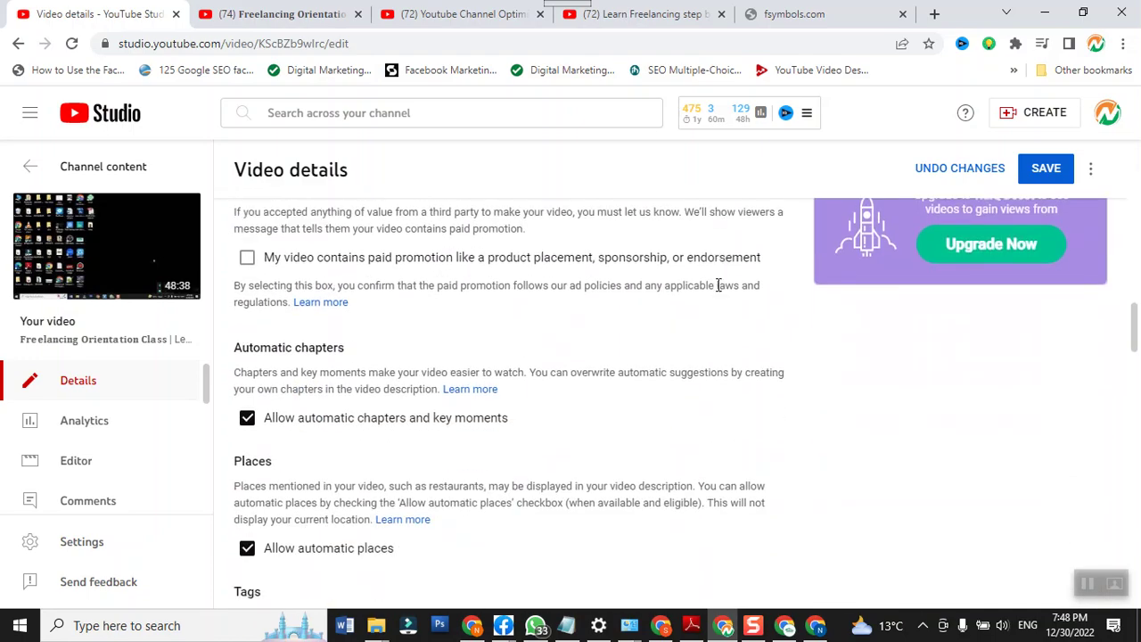
{"action": "scroll", "coordinate": [718, 285], "scroll_direction": "down", "scroll_amount": 6}
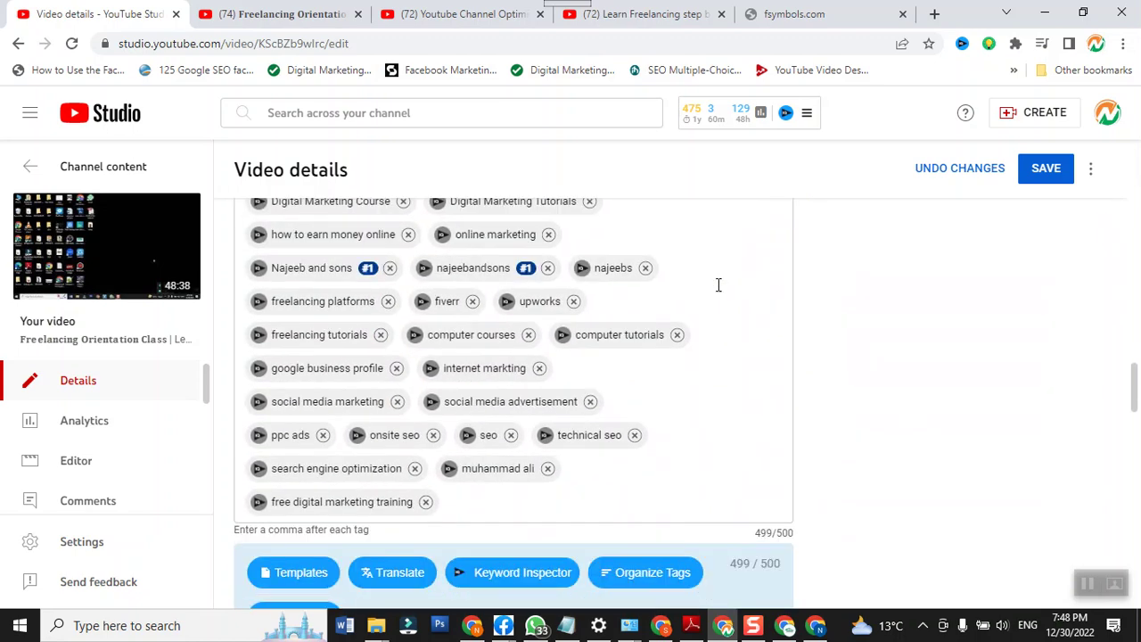
{"action": "scroll", "coordinate": [719, 287], "scroll_direction": "down", "scroll_amount": 2}
{"action": "scroll", "coordinate": [720, 292], "scroll_direction": "up", "scroll_amount": 2}
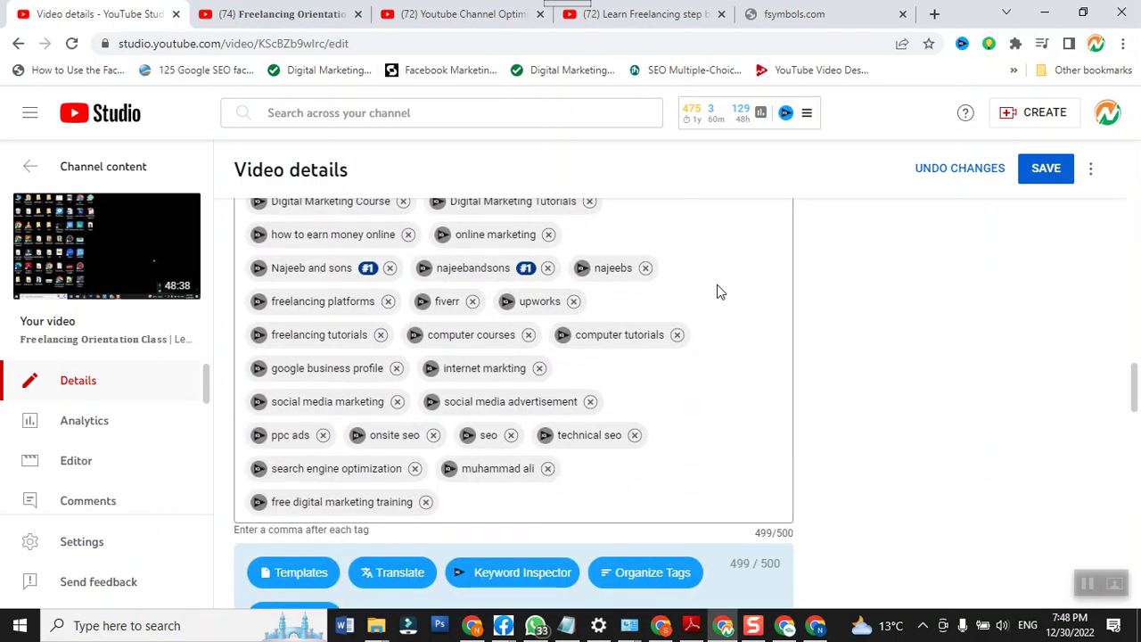
{"action": "scroll", "coordinate": [718, 287], "scroll_direction": "up", "scroll_amount": 2}
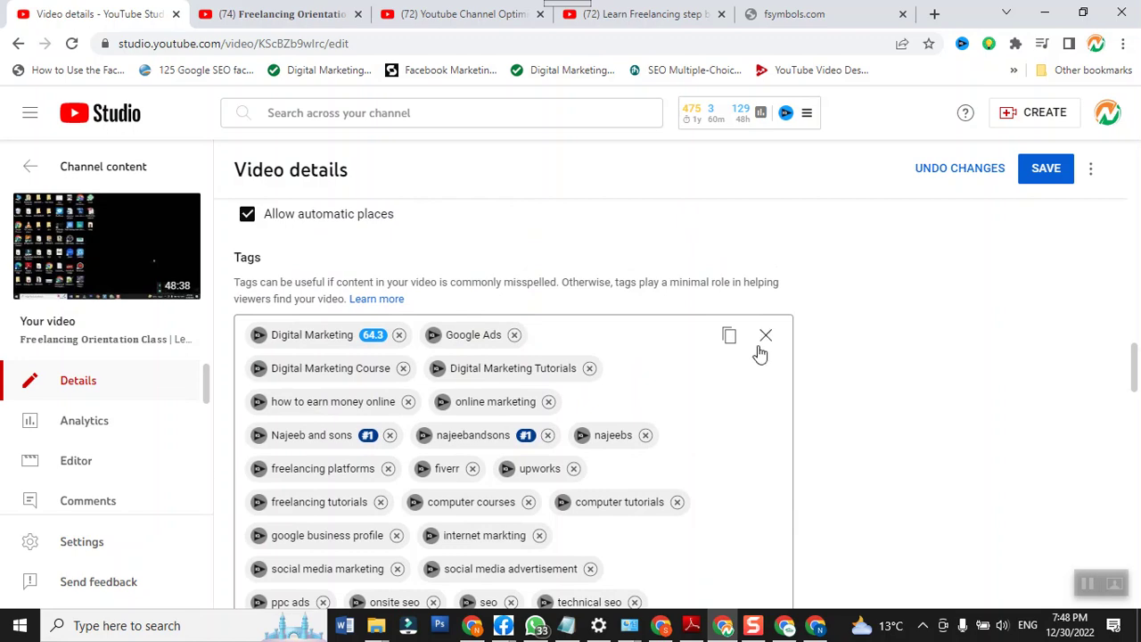
{"action": "left_click", "coordinate": [762, 348]}
{"action": "left_click", "coordinate": [365, 337]}
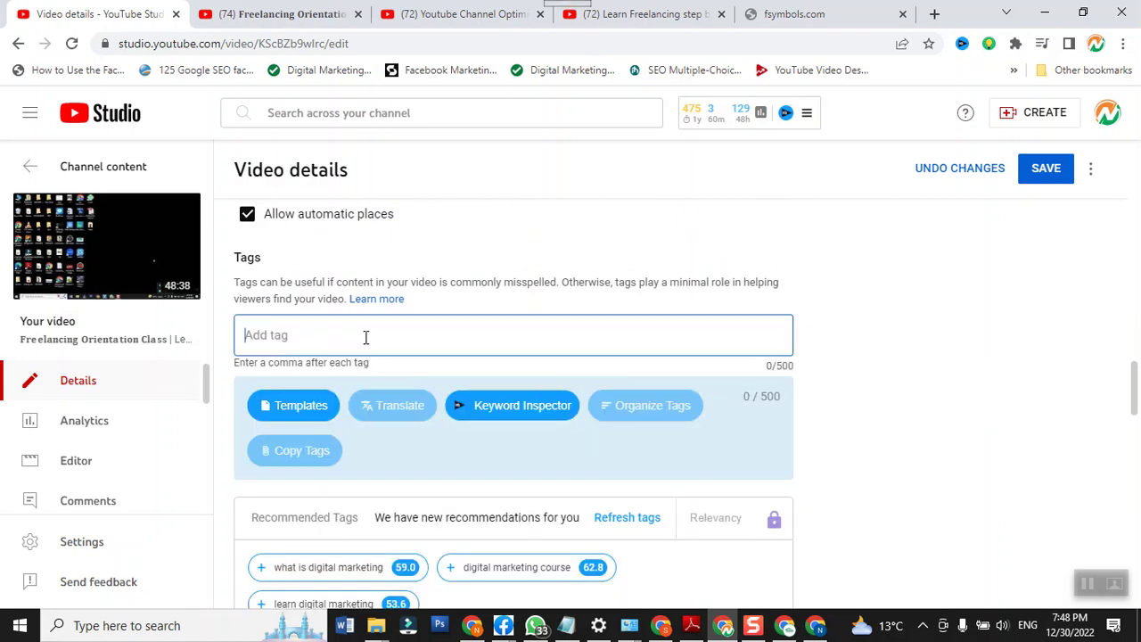
{"action": "key", "text": "ctrl+v"}
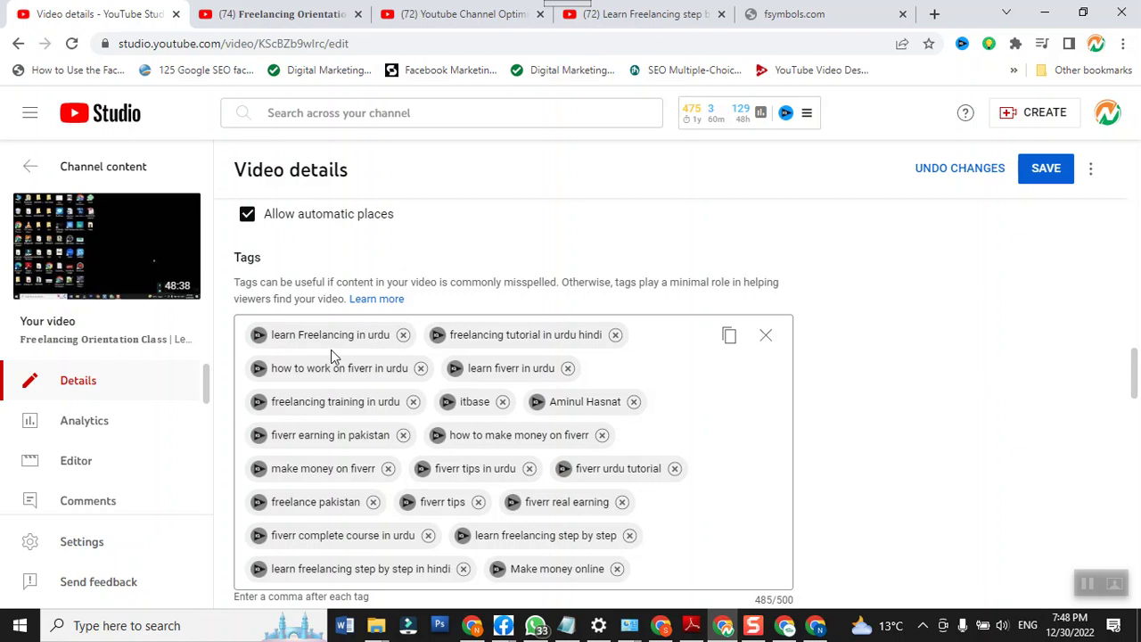
Remove the "itbase" tag and the tag with a person's name, and add the suggested tag "najeeb and sons".
{"action": "left_click", "coordinate": [504, 404]}
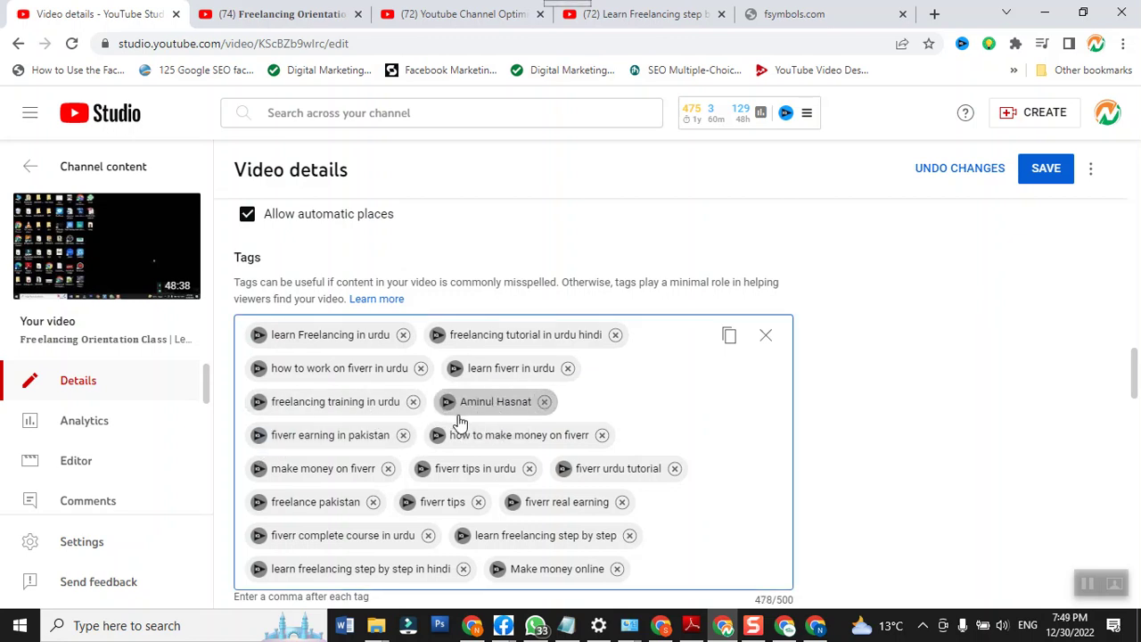
{"action": "left_click", "coordinate": [543, 402]}
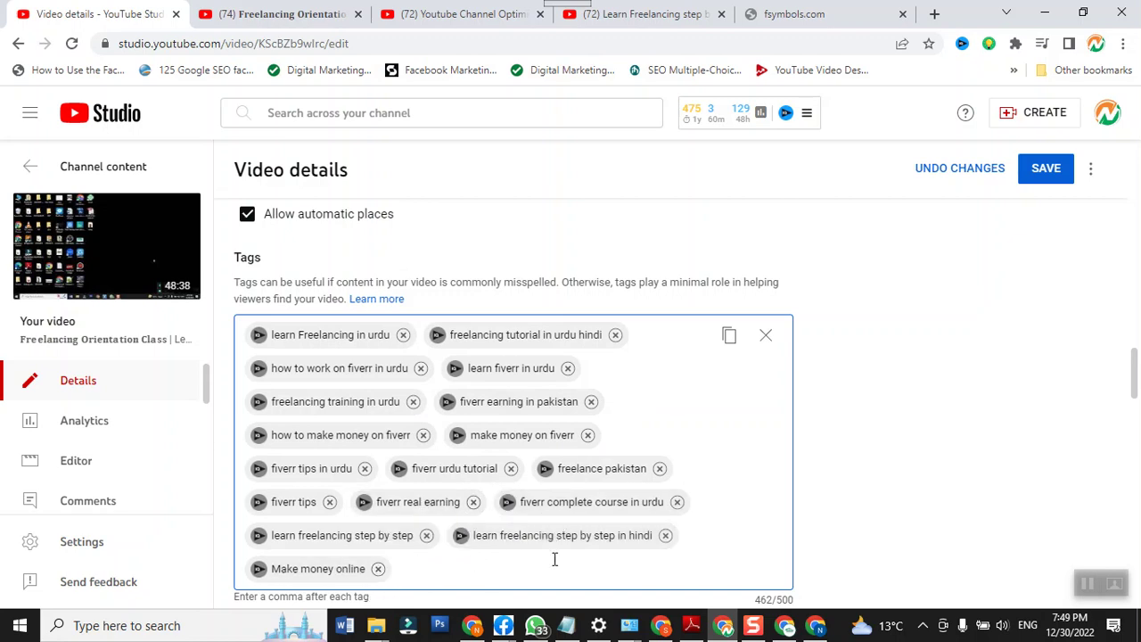
{"action": "left_click", "coordinate": [475, 568]}
{"action": "type", "text": "najeeb and"}
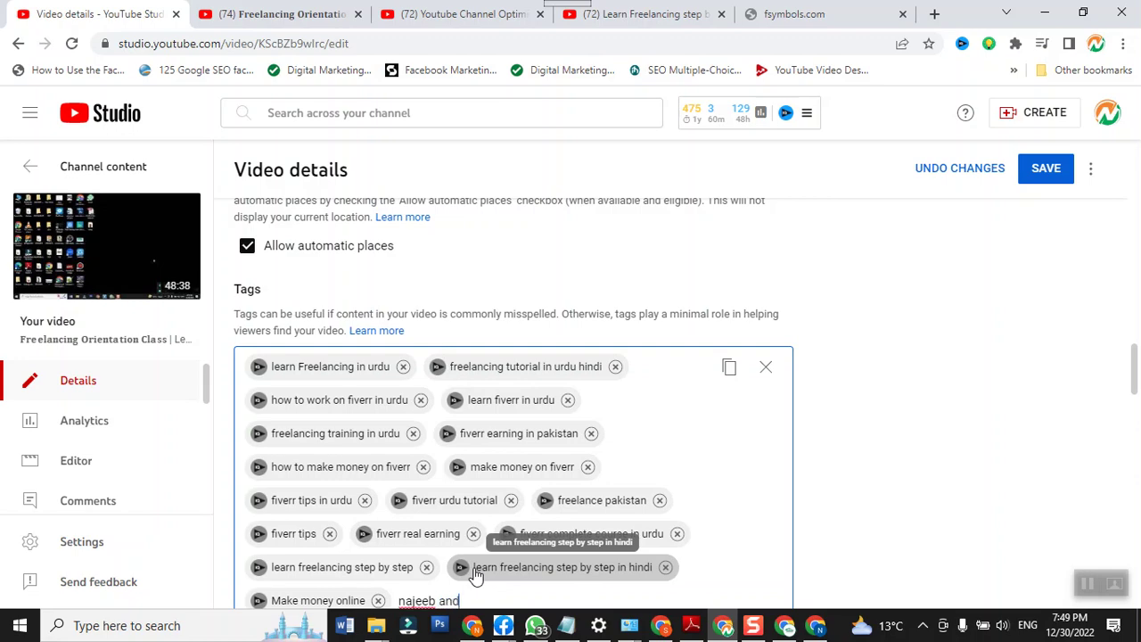
{"action": "scroll", "coordinate": [475, 574], "scroll_direction": "down", "scroll_amount": 3}
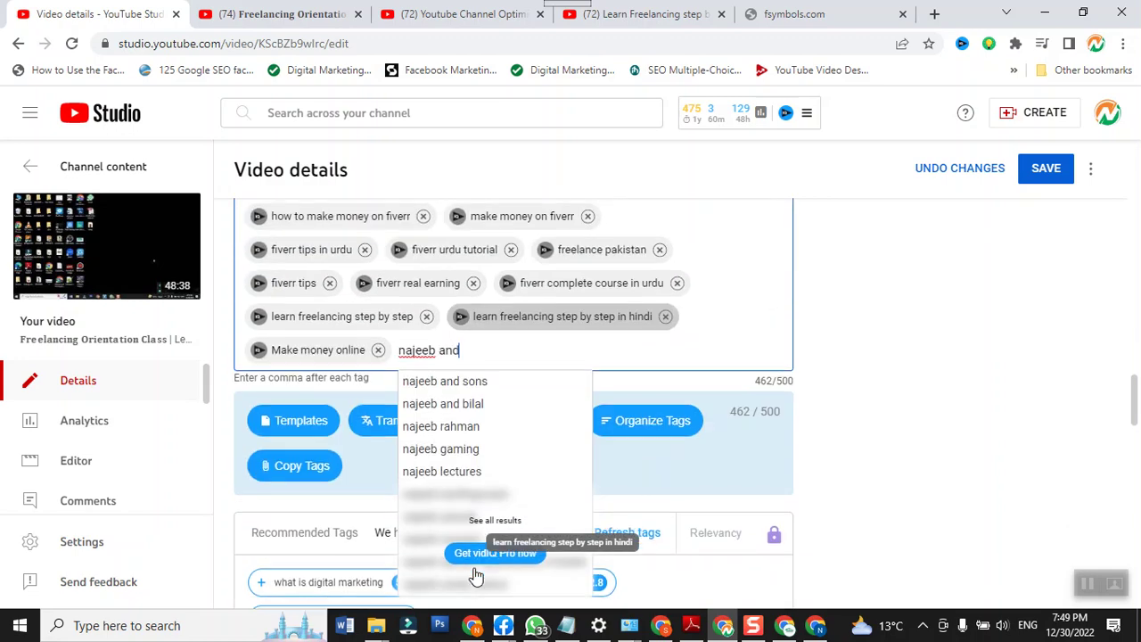
{"action": "left_click", "coordinate": [443, 386]}
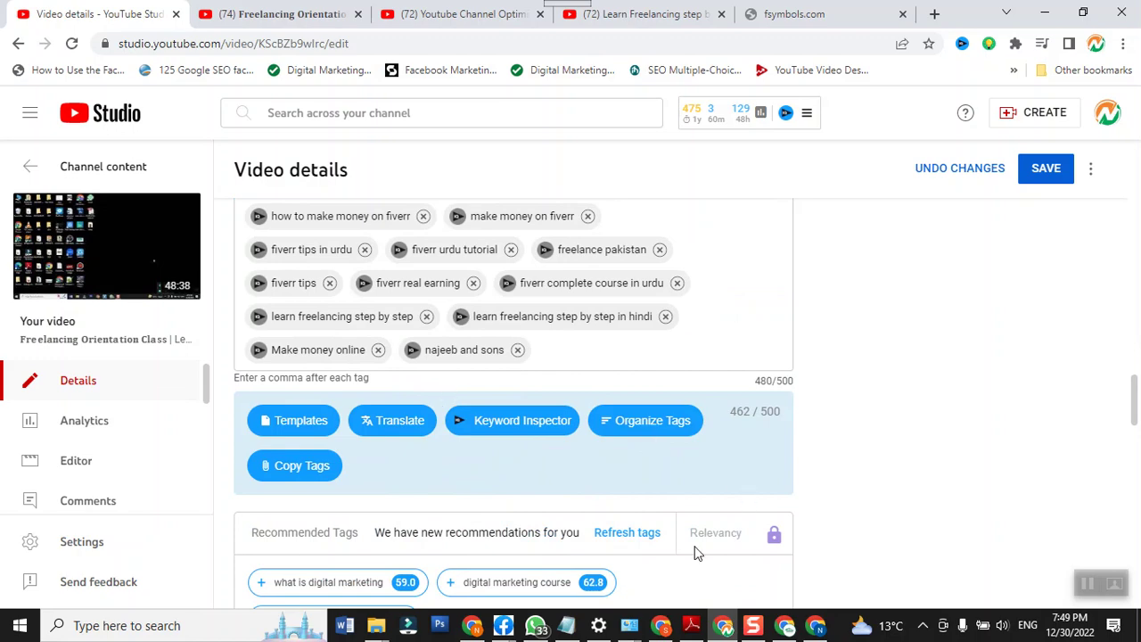
Refresh the recommended tags and add "freelancing in pakistan" to the video's tags.
{"action": "scroll", "coordinate": [657, 515], "scroll_direction": "down", "scroll_amount": 2}
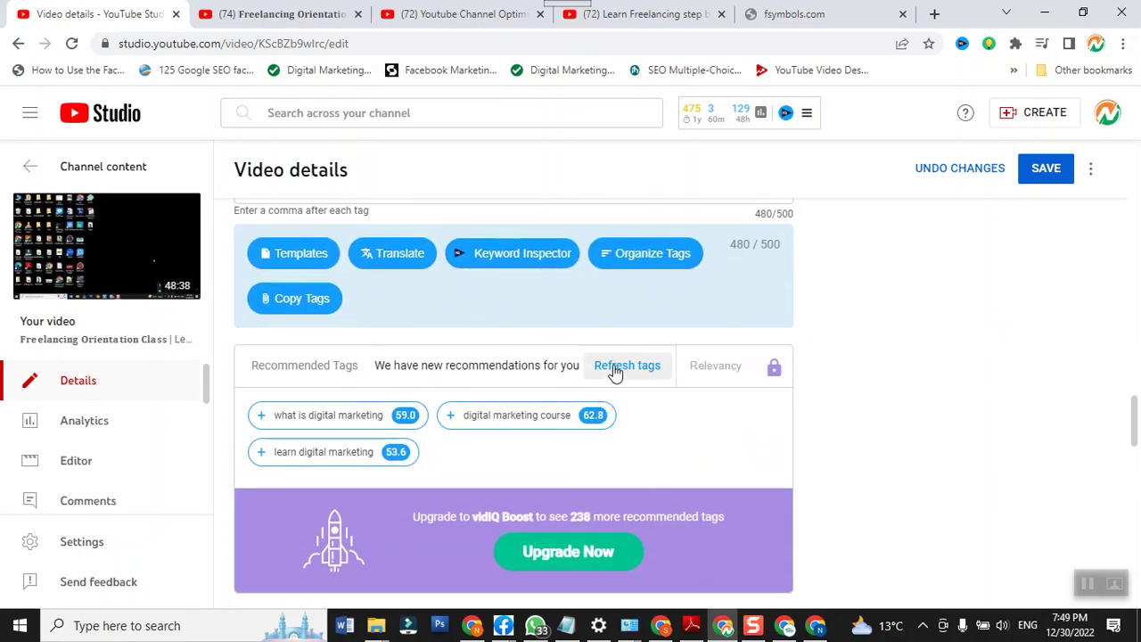
{"action": "left_click", "coordinate": [614, 371]}
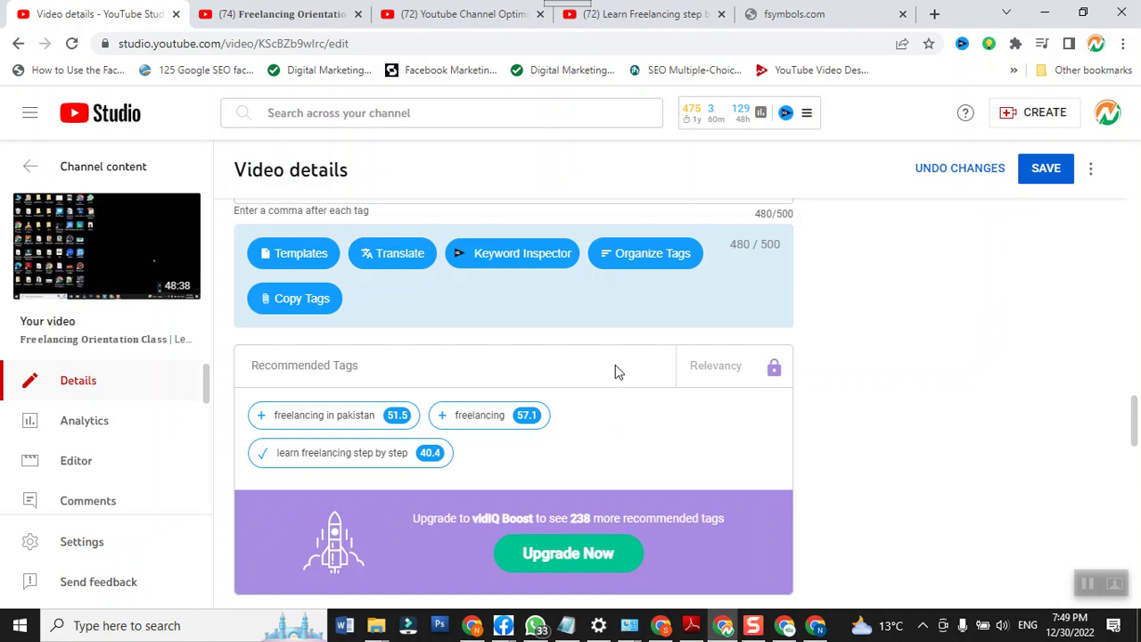
{"action": "left_click", "coordinate": [259, 414]}
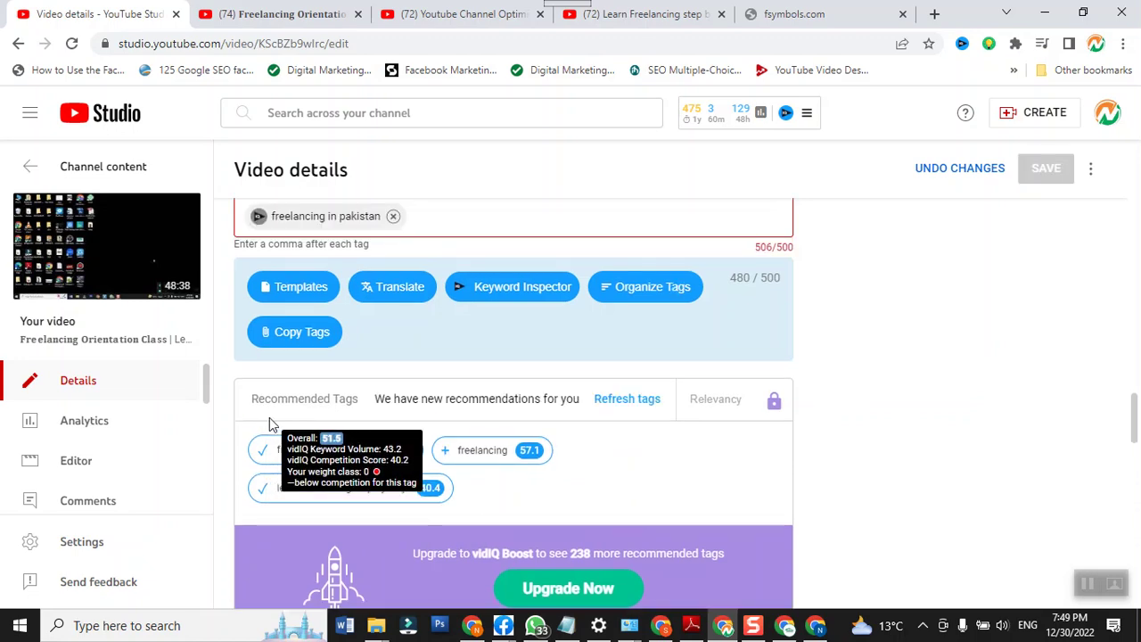
Remove the "freelance pakistan" tag and add the recommended tag "freelancing".
{"action": "scroll", "coordinate": [700, 385], "scroll_direction": "up", "scroll_amount": 2}
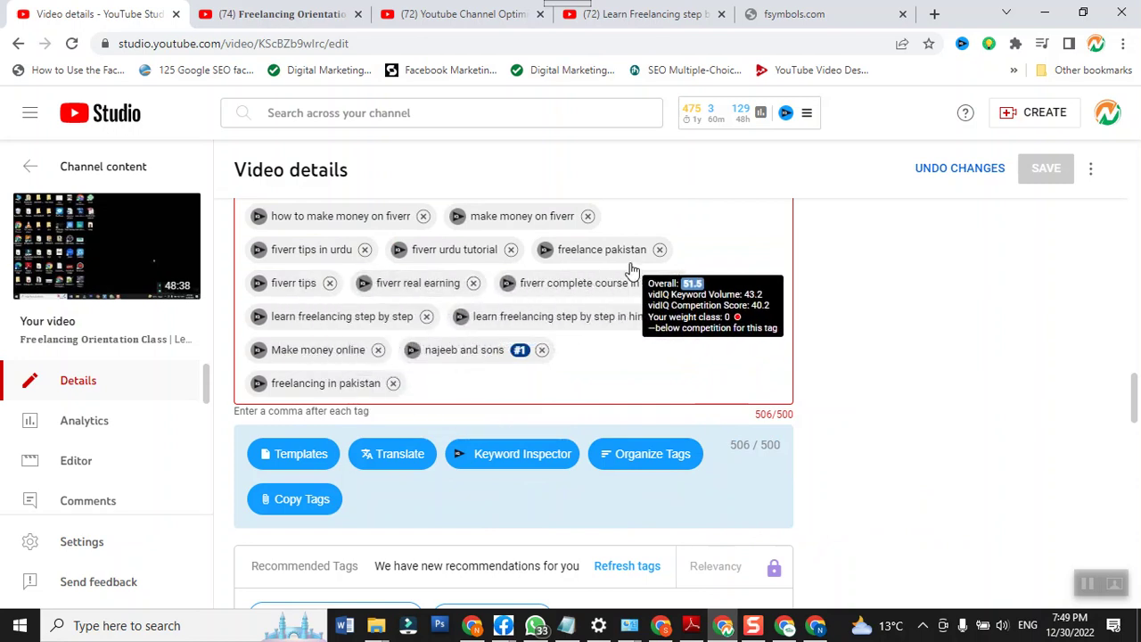
{"action": "left_click", "coordinate": [659, 251]}
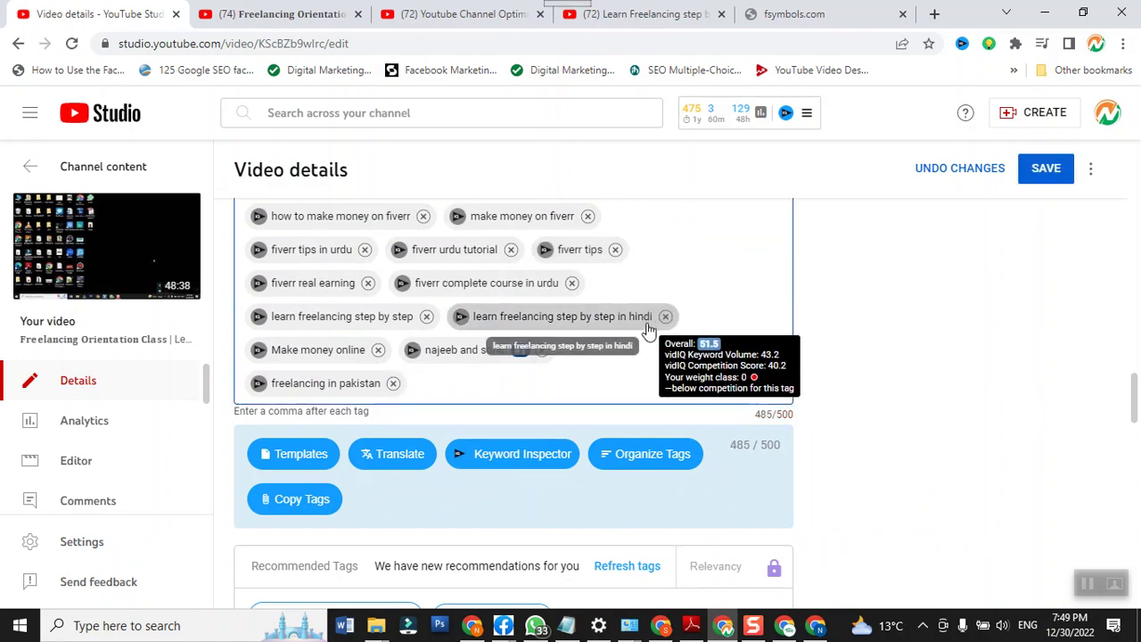
{"action": "scroll", "coordinate": [655, 408], "scroll_direction": "down", "scroll_amount": 2}
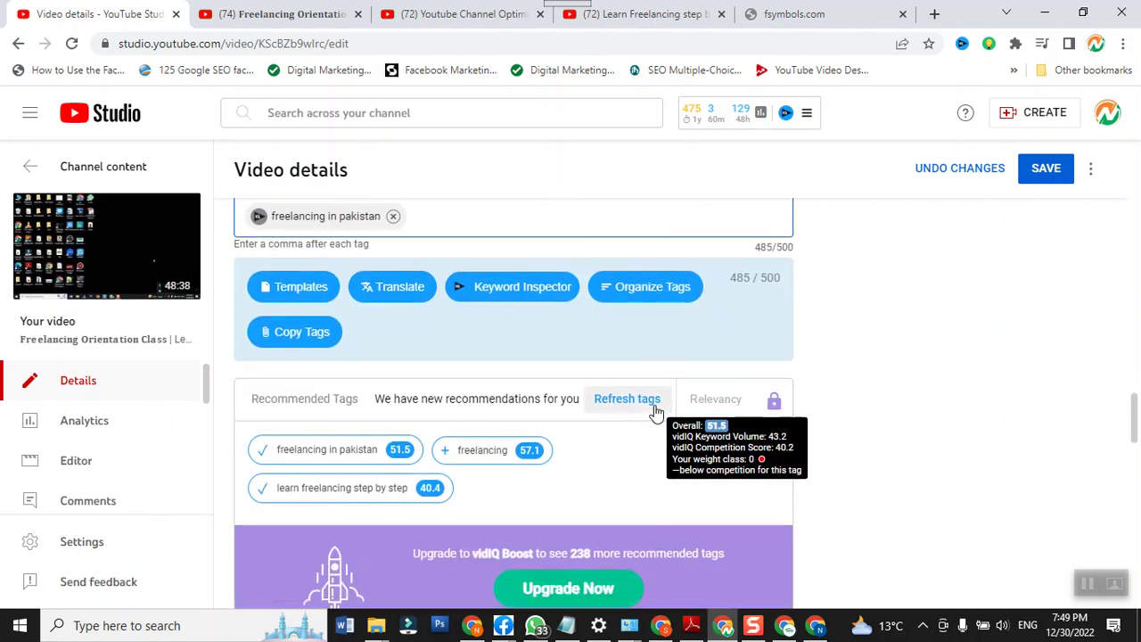
{"action": "left_click", "coordinate": [449, 453]}
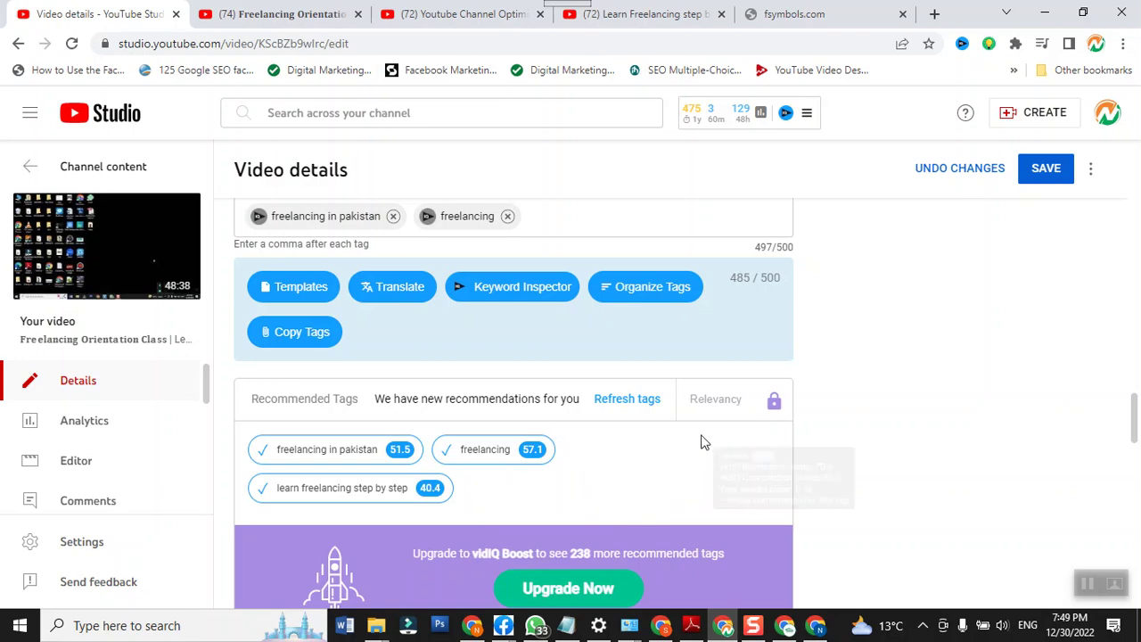
{"action": "scroll", "coordinate": [703, 440], "scroll_direction": "up", "scroll_amount": 4}
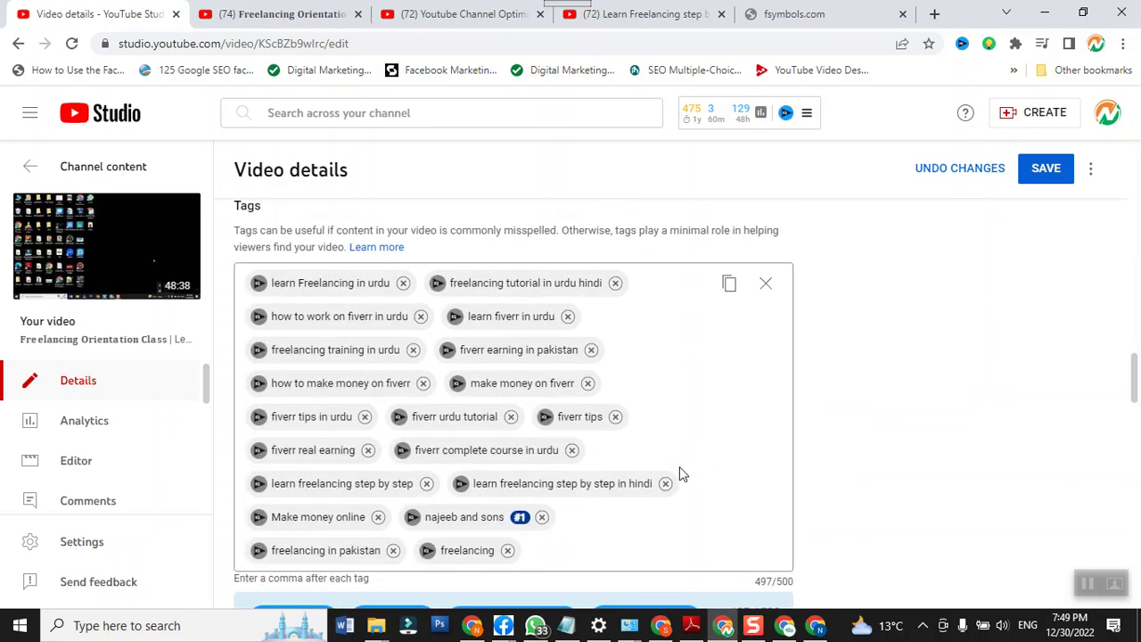
Search the video locations for "kaizen digital".
{"action": "scroll", "coordinate": [679, 474], "scroll_direction": "down", "scroll_amount": 8}
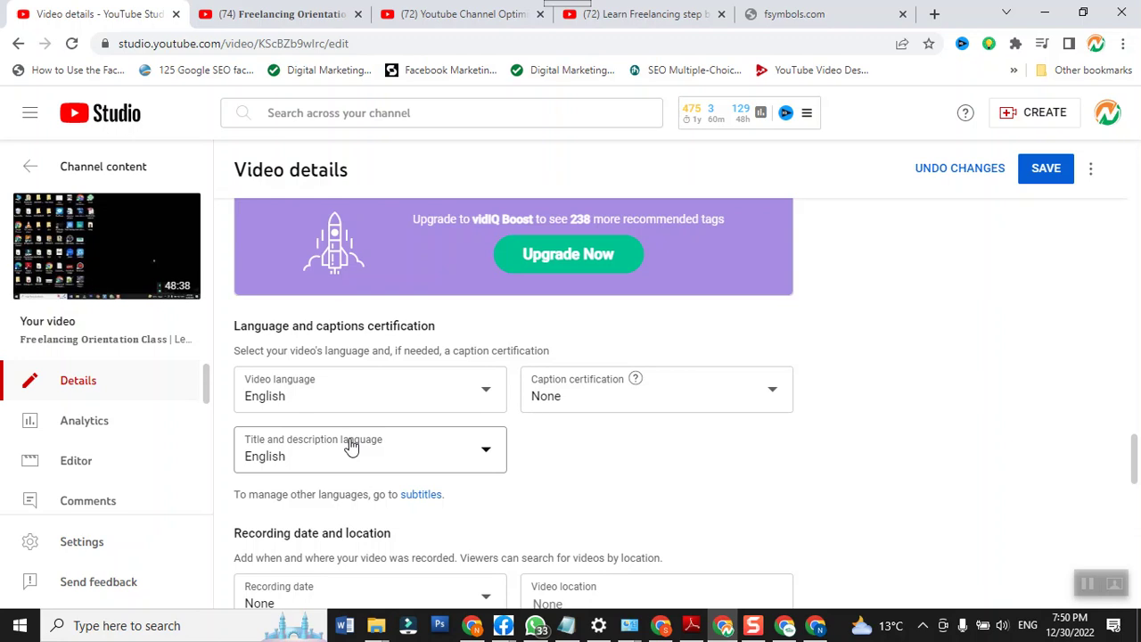
{"action": "scroll", "coordinate": [351, 446], "scroll_direction": "down", "scroll_amount": 2}
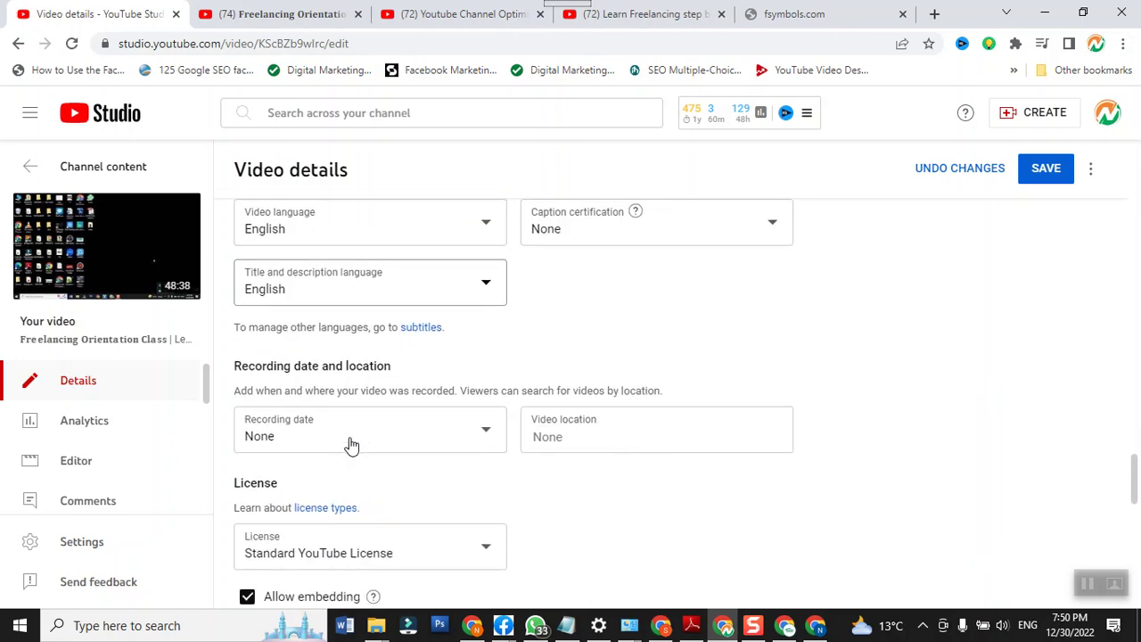
{"action": "scroll", "coordinate": [348, 446], "scroll_direction": "down", "scroll_amount": 1}
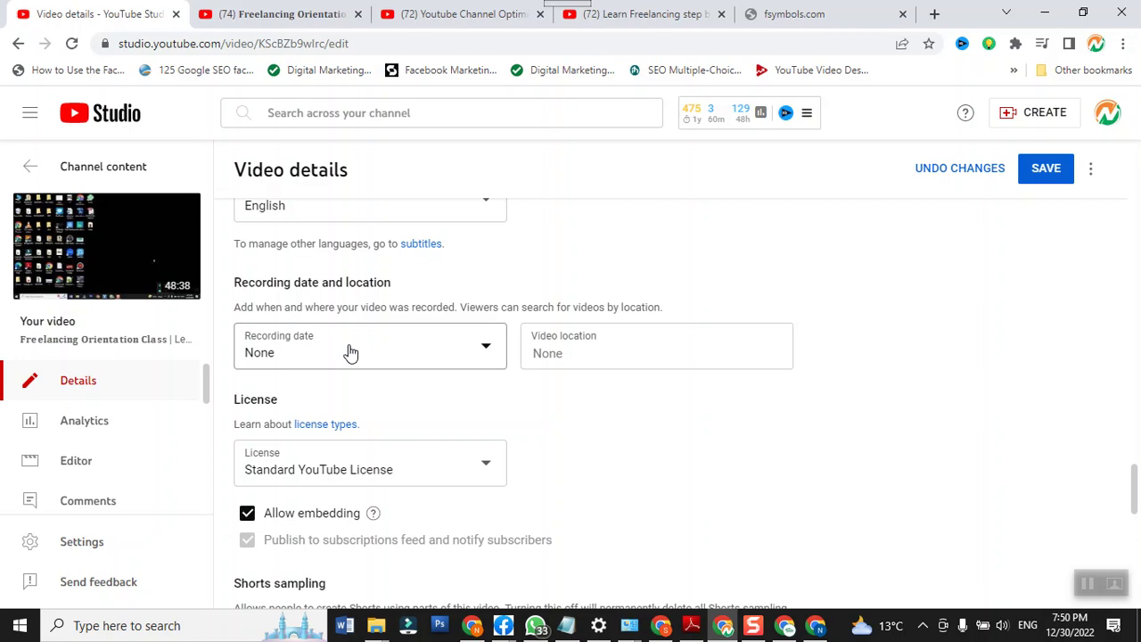
{"action": "left_click", "coordinate": [597, 360]}
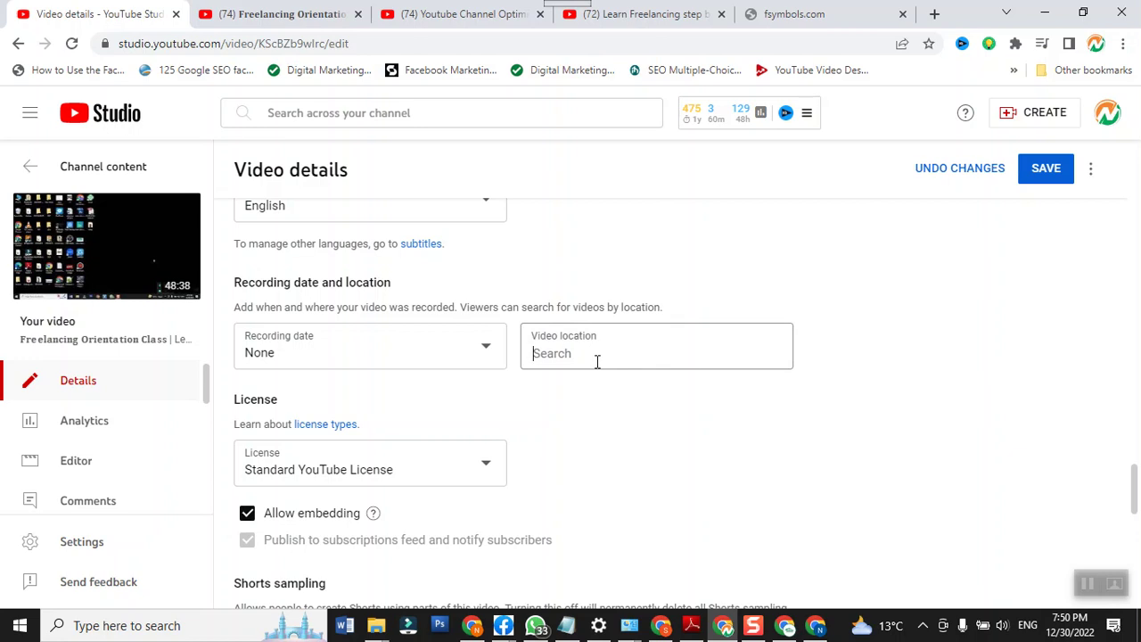
{"action": "type", "text": "kaizen digital"}
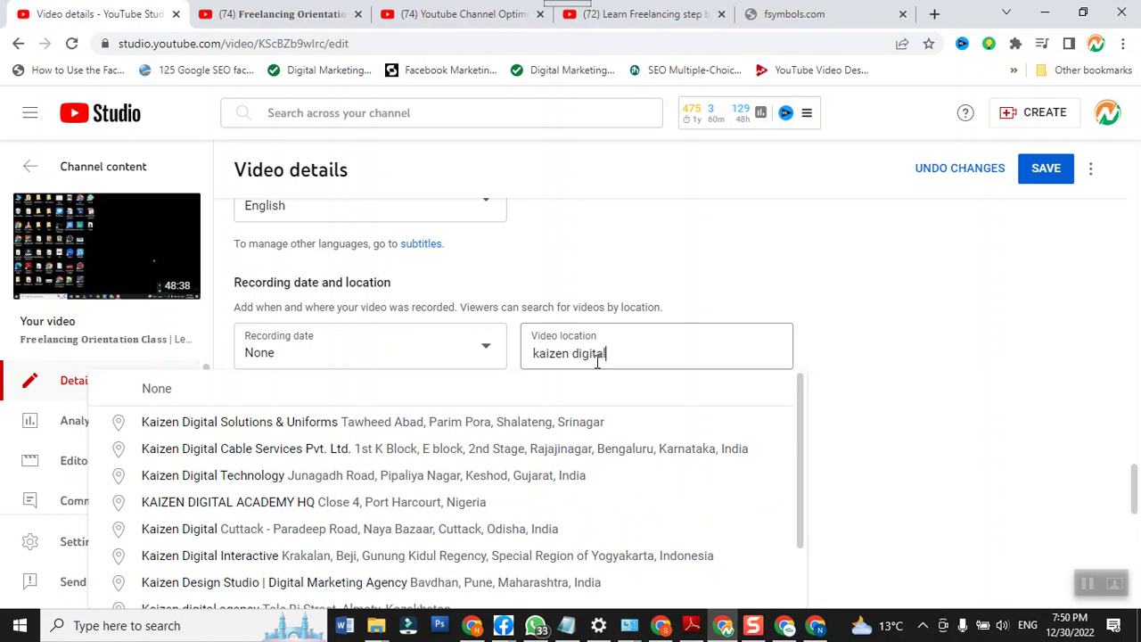
Replace the location search with "najeeb and sons" and set the video location to the Najeeb and Sons entry in Lahore.
{"action": "key", "text": "BackSpace"}
{"action": "key", "text": "BackSpace"}
{"action": "key", "text": "BackSpace"}
{"action": "key", "text": "BackSpace"}
{"action": "key", "text": "BackSpace"}
{"action": "key", "text": "BackSpace"}
{"action": "type", "text": "naje"}
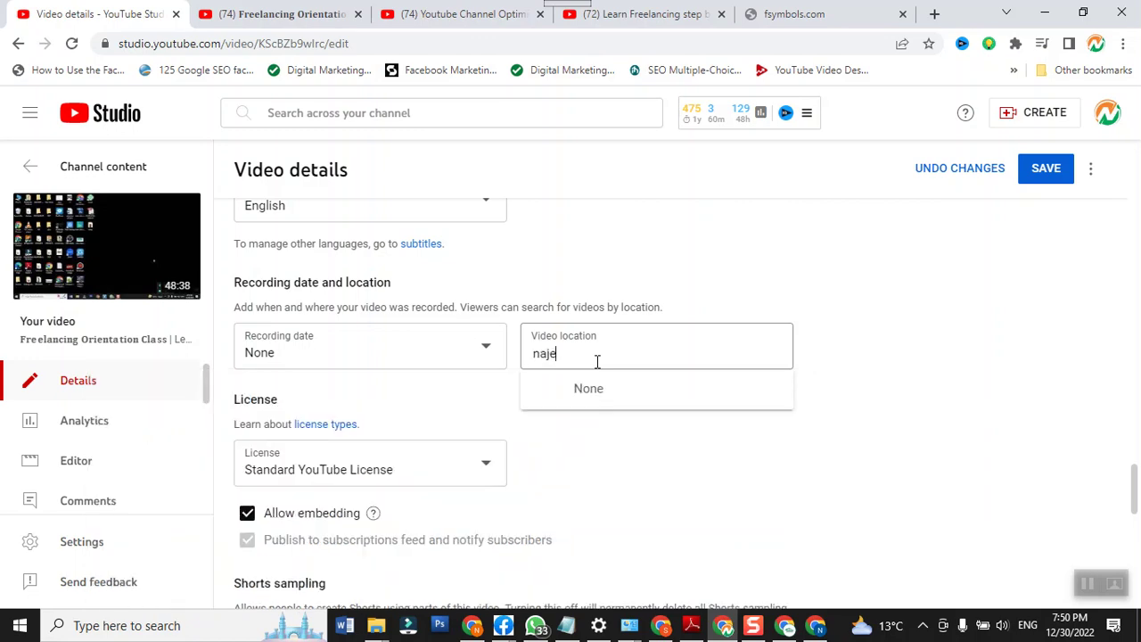
{"action": "type", "text": "eb a"}
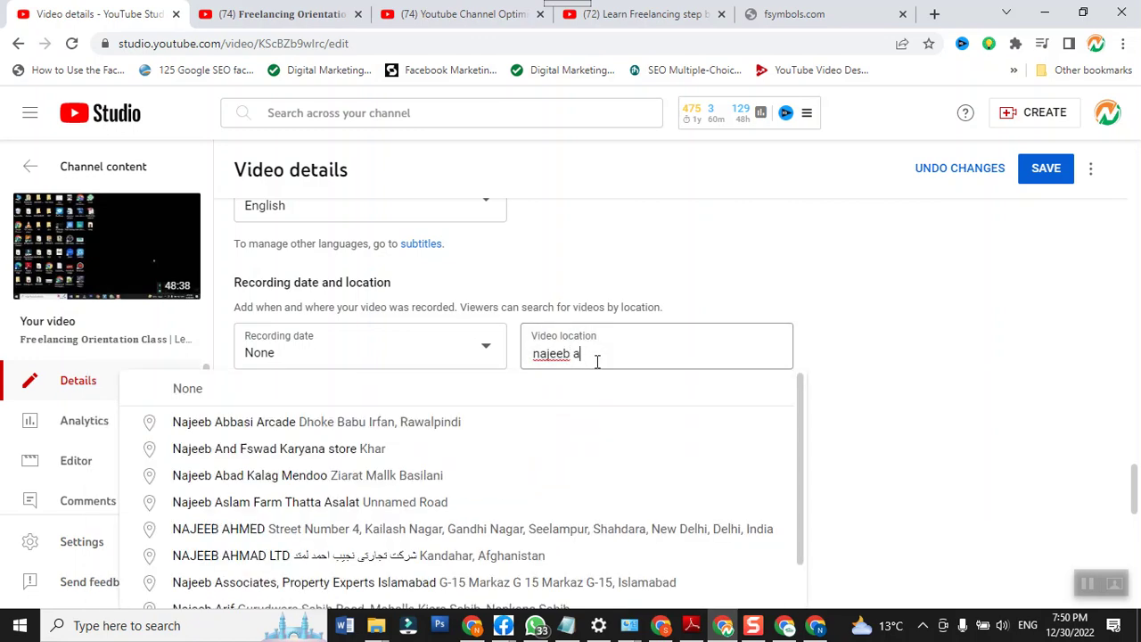
{"action": "type", "text": "nd sons"}
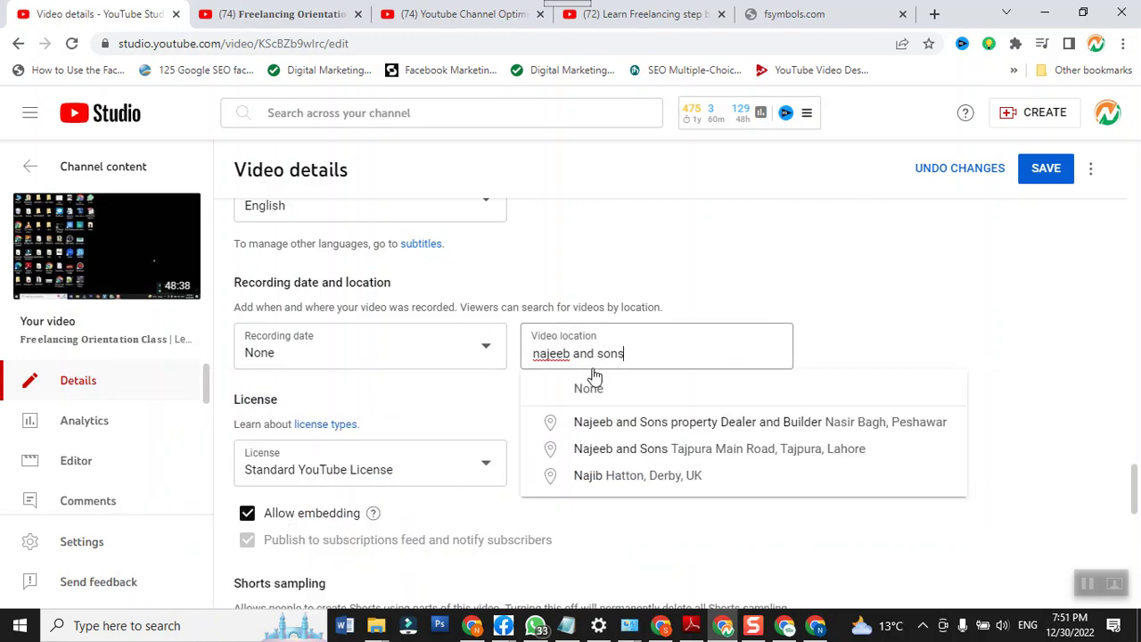
{"action": "left_click", "coordinate": [628, 451]}
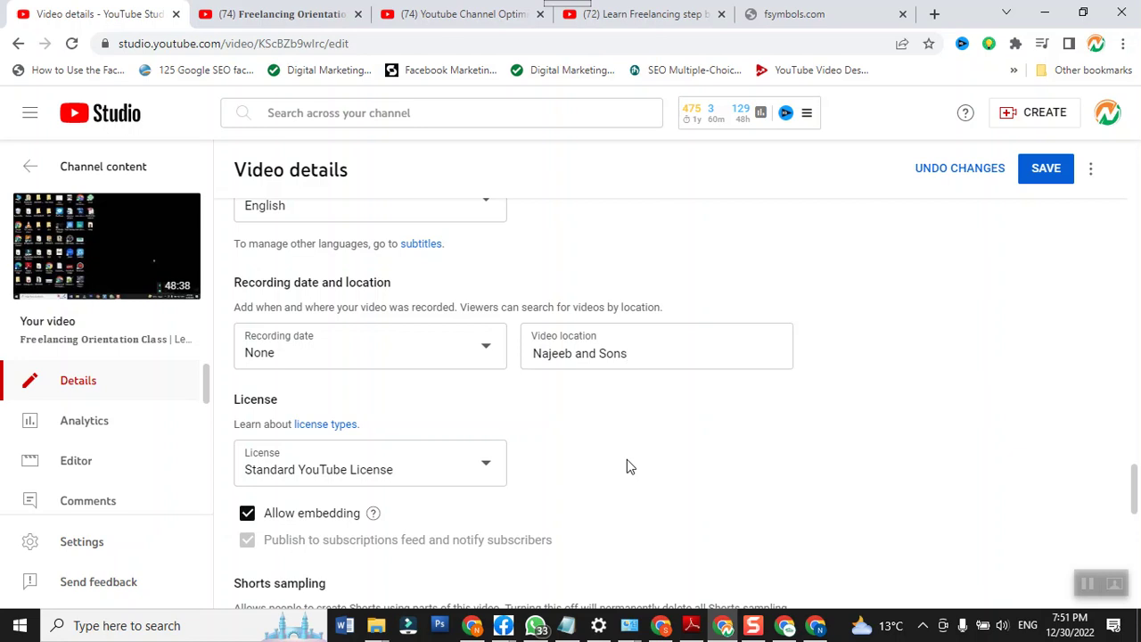
Choose the Standard YouTube License and stop allowing people to sample this content for Shorts.
{"action": "scroll", "coordinate": [627, 466], "scroll_direction": "down", "scroll_amount": 2}
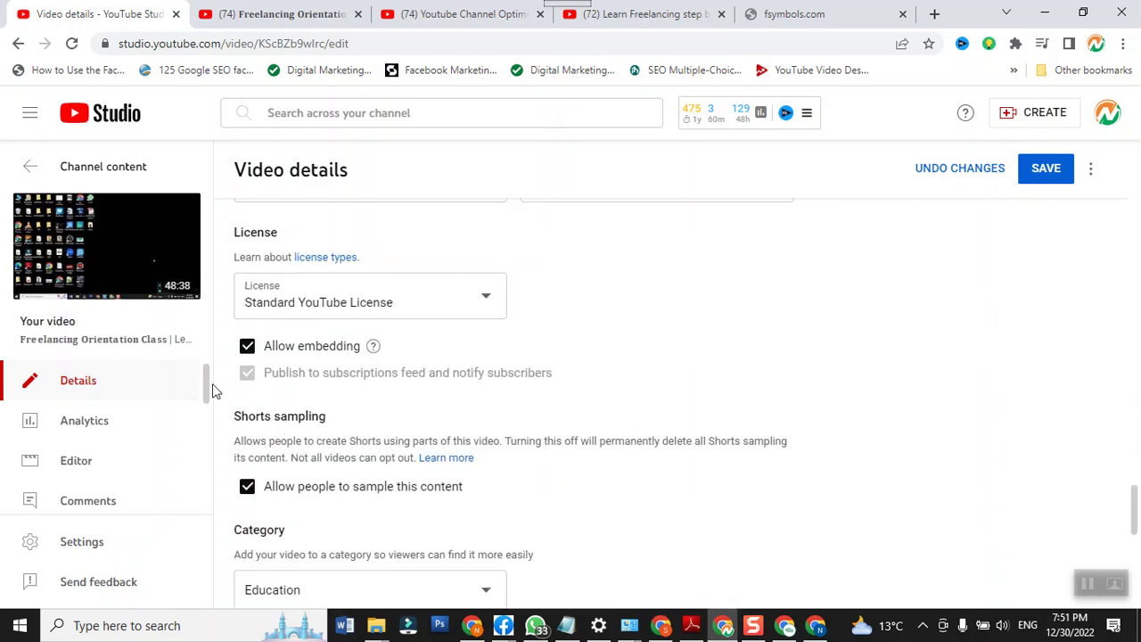
{"action": "left_click", "coordinate": [339, 301]}
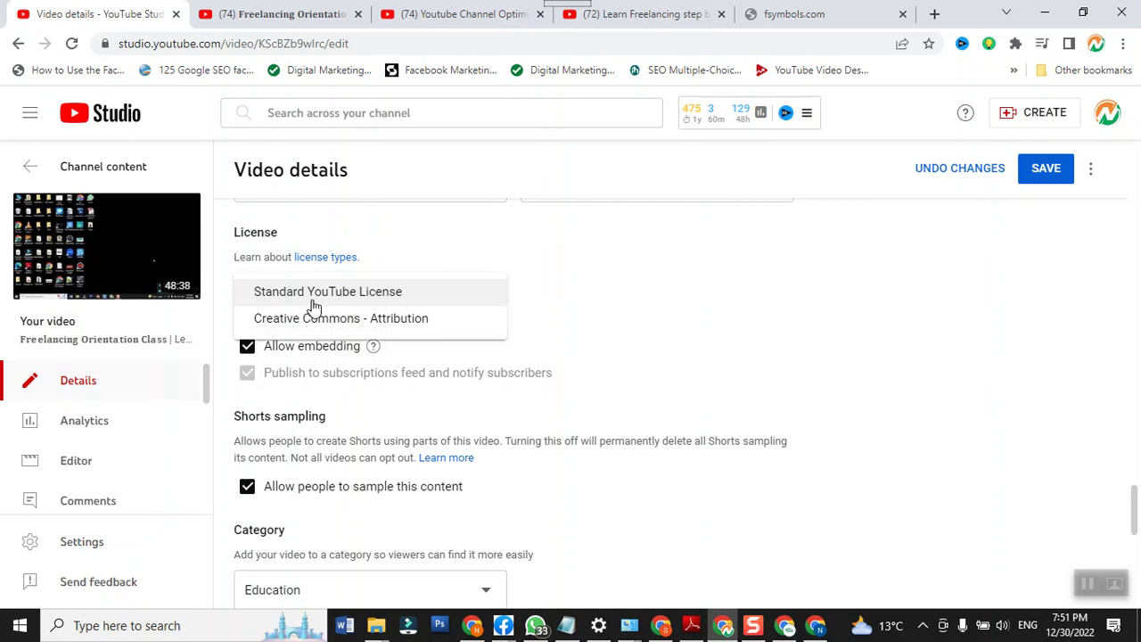
{"action": "left_click", "coordinate": [331, 300]}
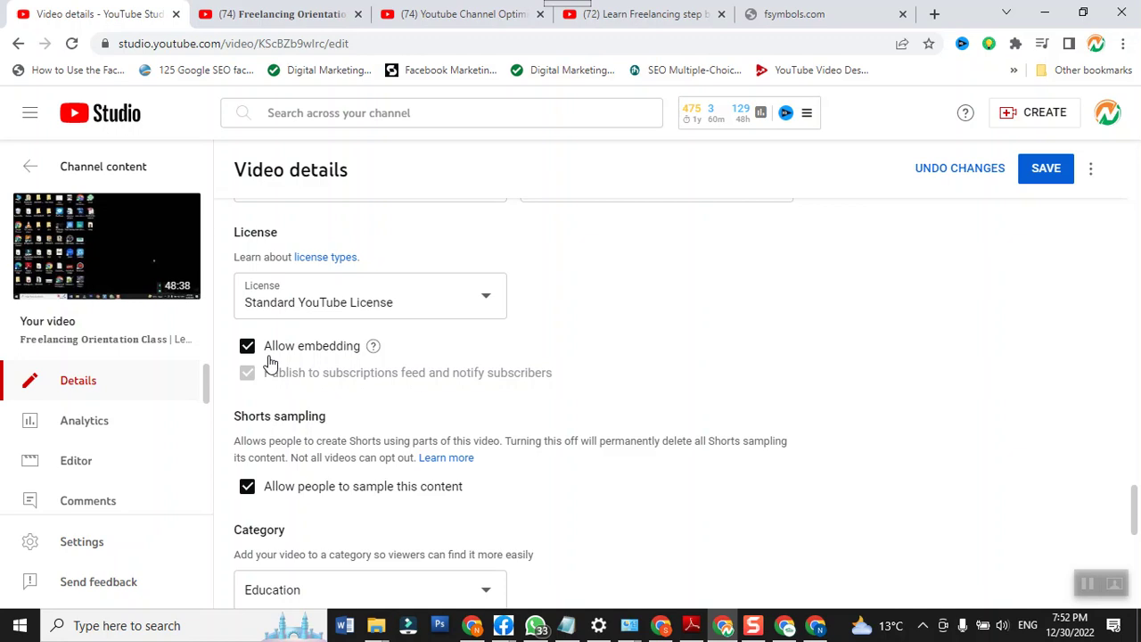
{"action": "scroll", "coordinate": [271, 364], "scroll_direction": "down", "scroll_amount": 1}
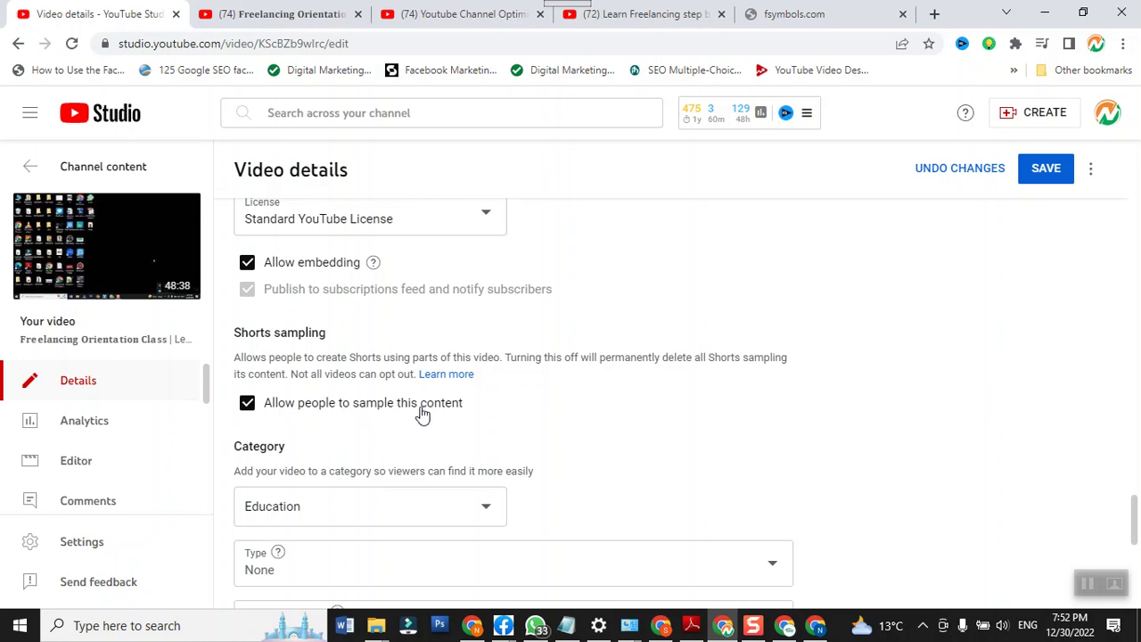
{"action": "left_click", "coordinate": [293, 406]}
Set the type of the education video to How-to.
{"action": "scroll", "coordinate": [293, 407], "scroll_direction": "down", "scroll_amount": 2}
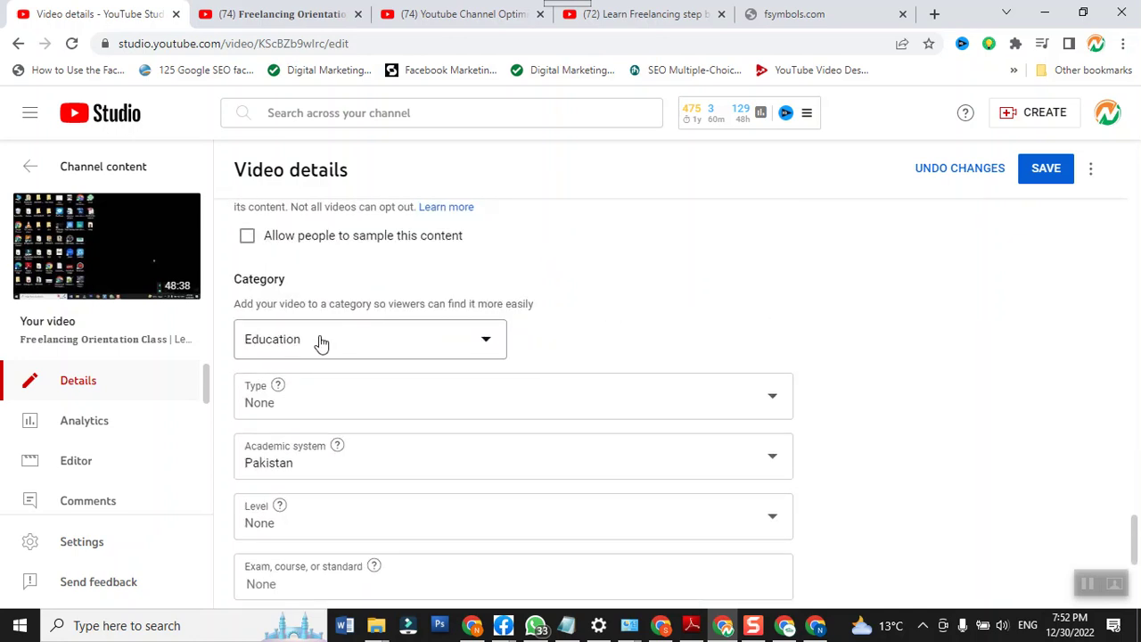
{"action": "left_click", "coordinate": [322, 415]}
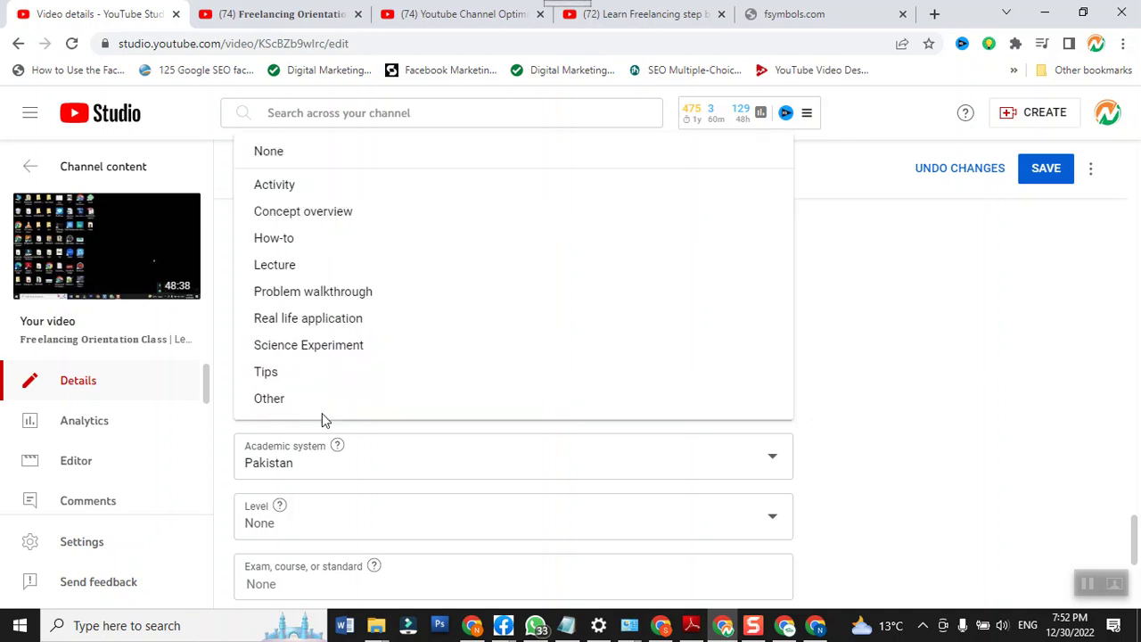
{"action": "left_click", "coordinate": [305, 240]}
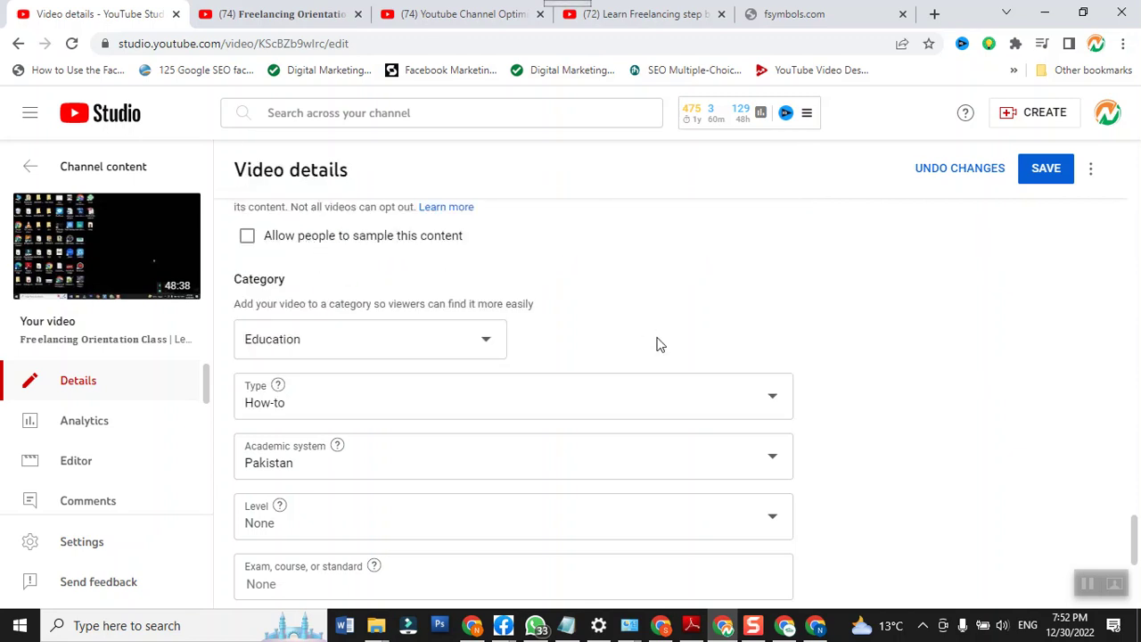
Examine the available education levels without choosing one, and review the category and the comments and ratings settings.
{"action": "scroll", "coordinate": [657, 345], "scroll_direction": "down", "scroll_amount": 2}
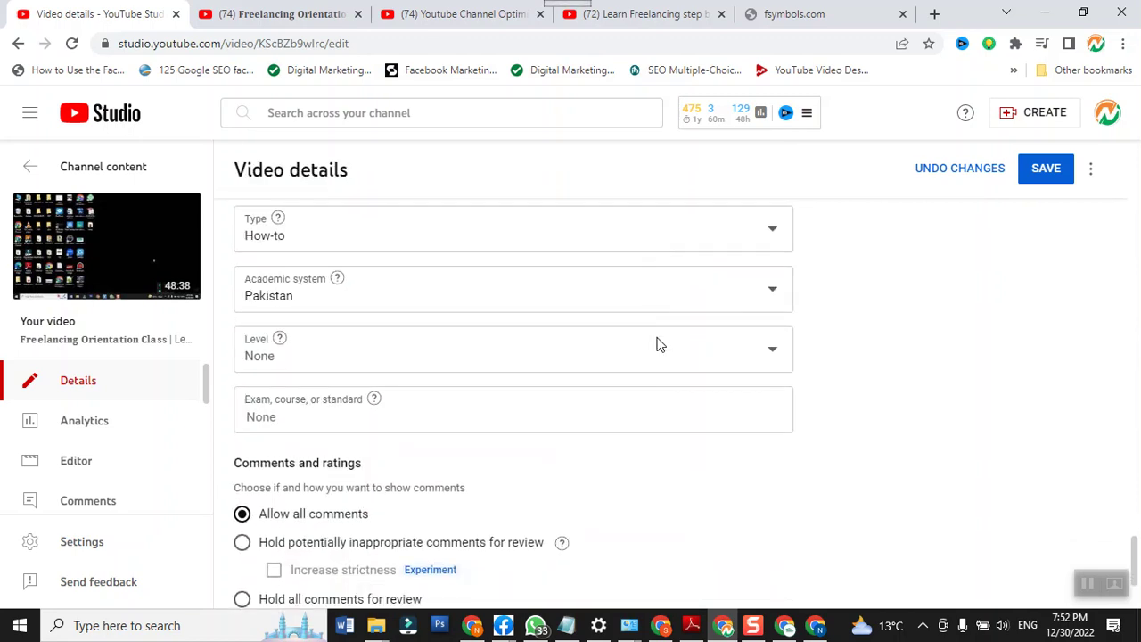
{"action": "left_click", "coordinate": [277, 364]}
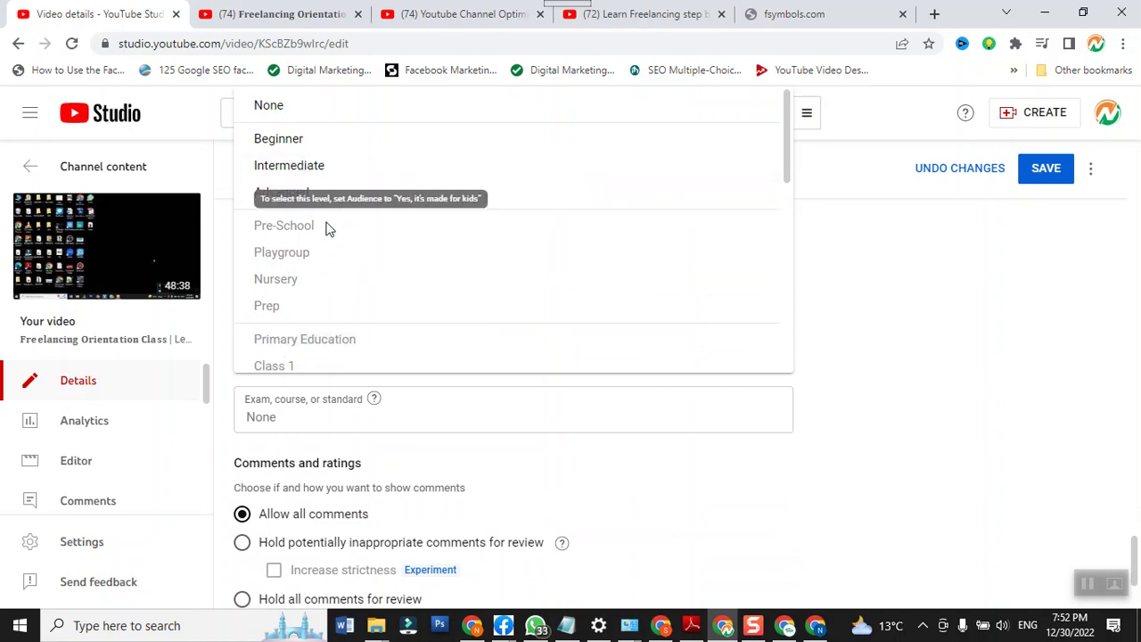
{"action": "scroll", "coordinate": [338, 247], "scroll_direction": "down", "scroll_amount": 2}
{"action": "scroll", "coordinate": [339, 244], "scroll_direction": "down", "scroll_amount": 3}
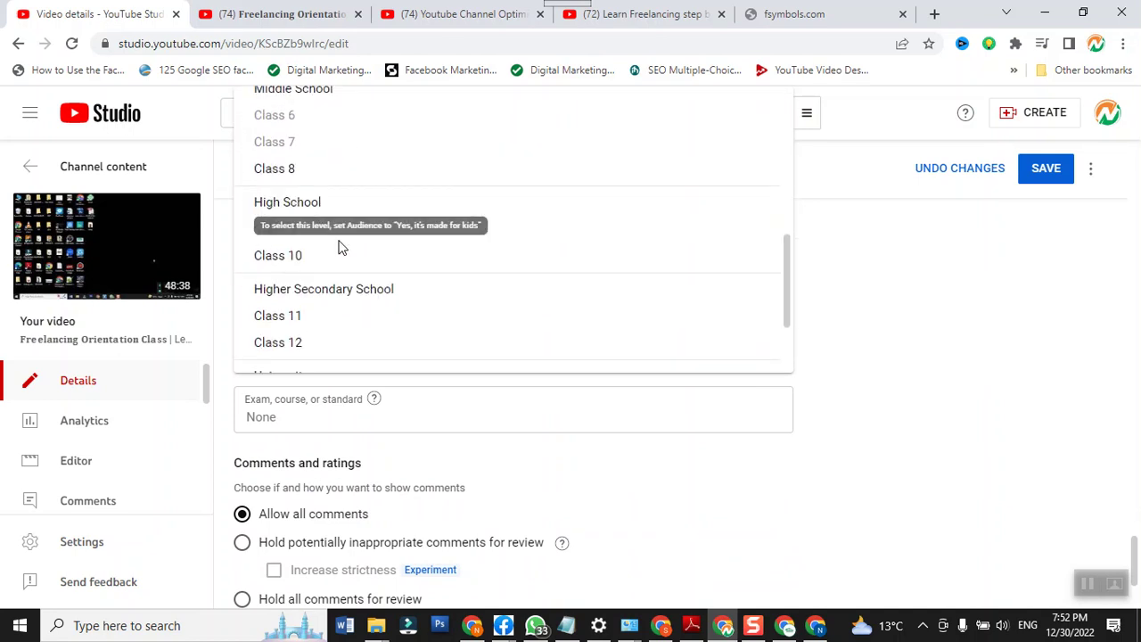
{"action": "left_click", "coordinate": [837, 384]}
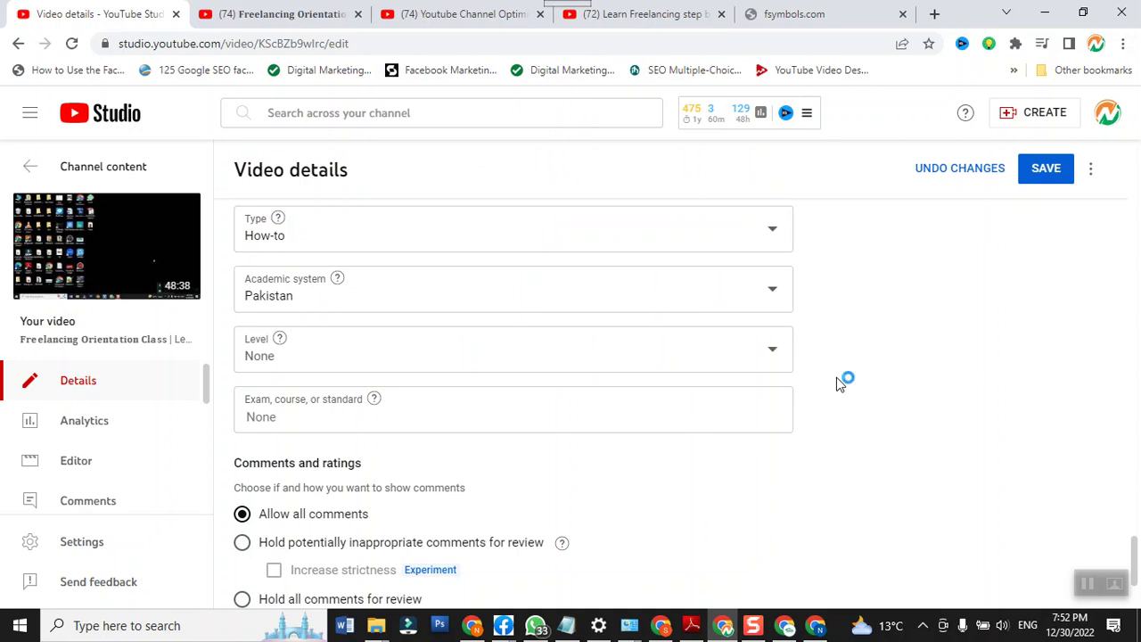
{"action": "scroll", "coordinate": [878, 385], "scroll_direction": "down", "scroll_amount": 2}
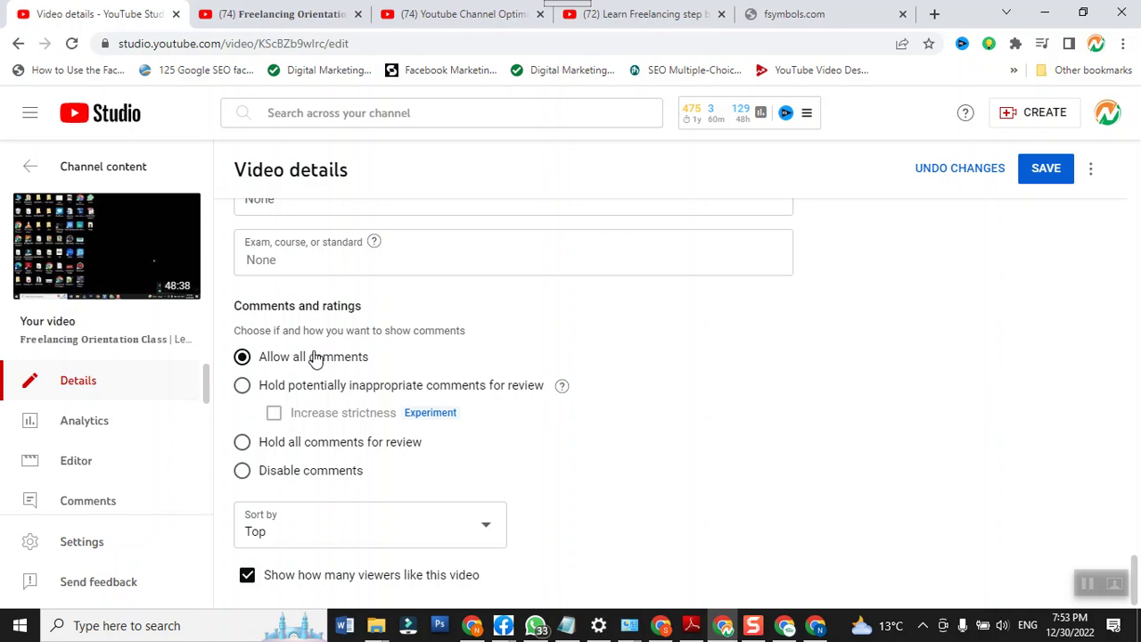
{"action": "scroll", "coordinate": [314, 357], "scroll_direction": "up", "scroll_amount": 5}
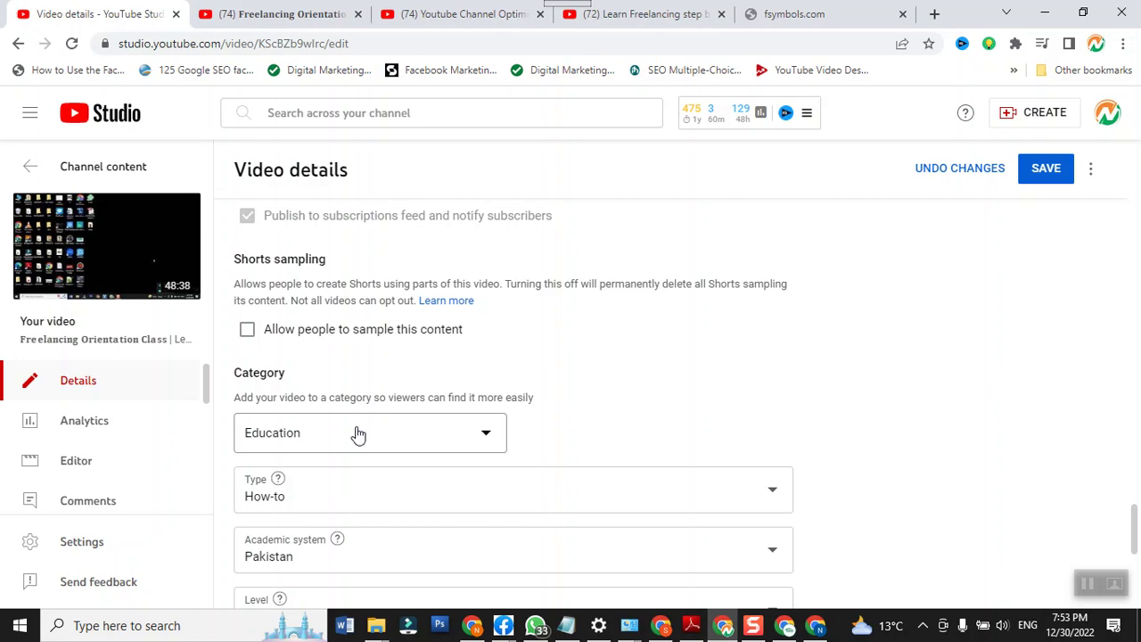
{"action": "scroll", "coordinate": [357, 434], "scroll_direction": "down", "scroll_amount": 5}
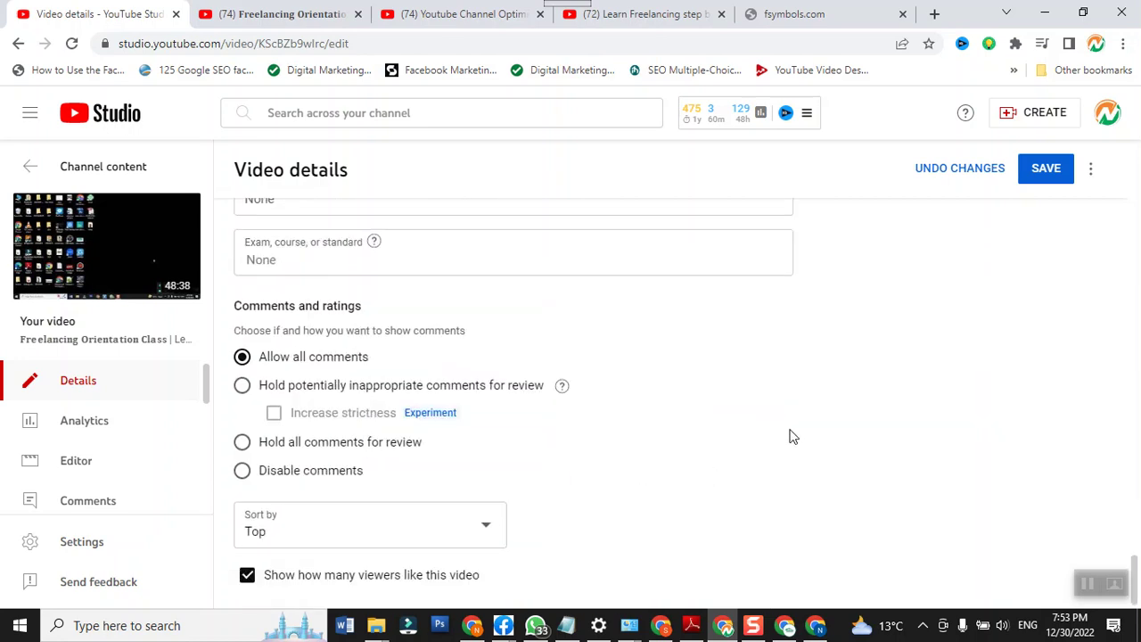
Open the video's subtitle editor, view the available methods for adding captions, and close it.
{"action": "scroll", "coordinate": [845, 416], "scroll_direction": "up", "scroll_amount": 4}
{"action": "scroll", "coordinate": [845, 416], "scroll_direction": "up", "scroll_amount": 15}
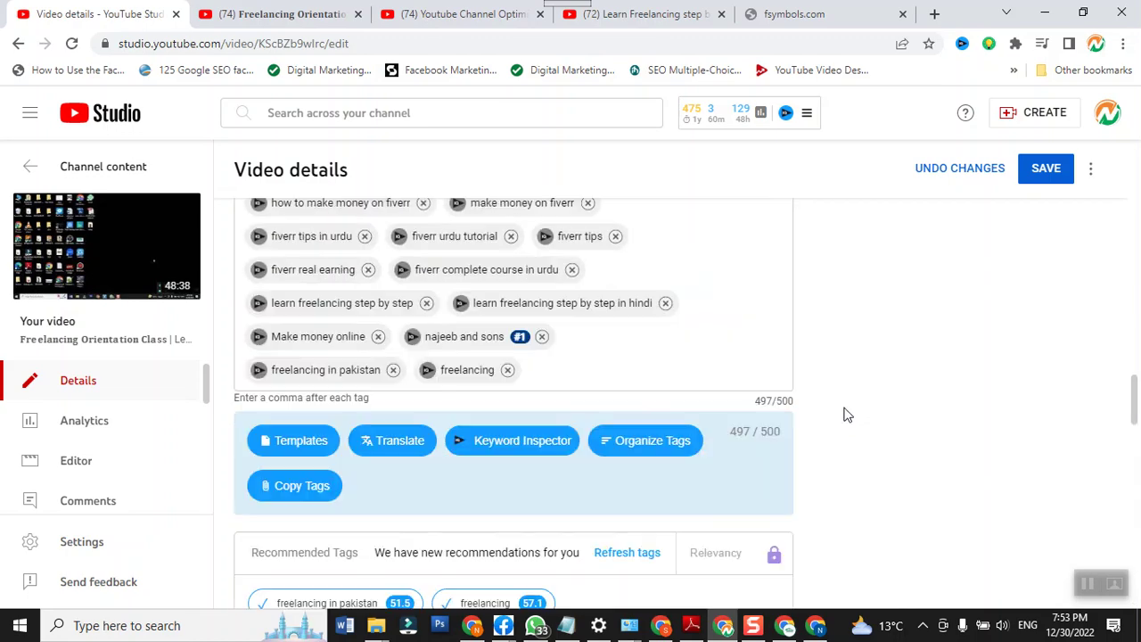
{"action": "scroll", "coordinate": [845, 414], "scroll_direction": "up", "scroll_amount": 2}
{"action": "scroll", "coordinate": [844, 415], "scroll_direction": "down", "scroll_amount": 2}
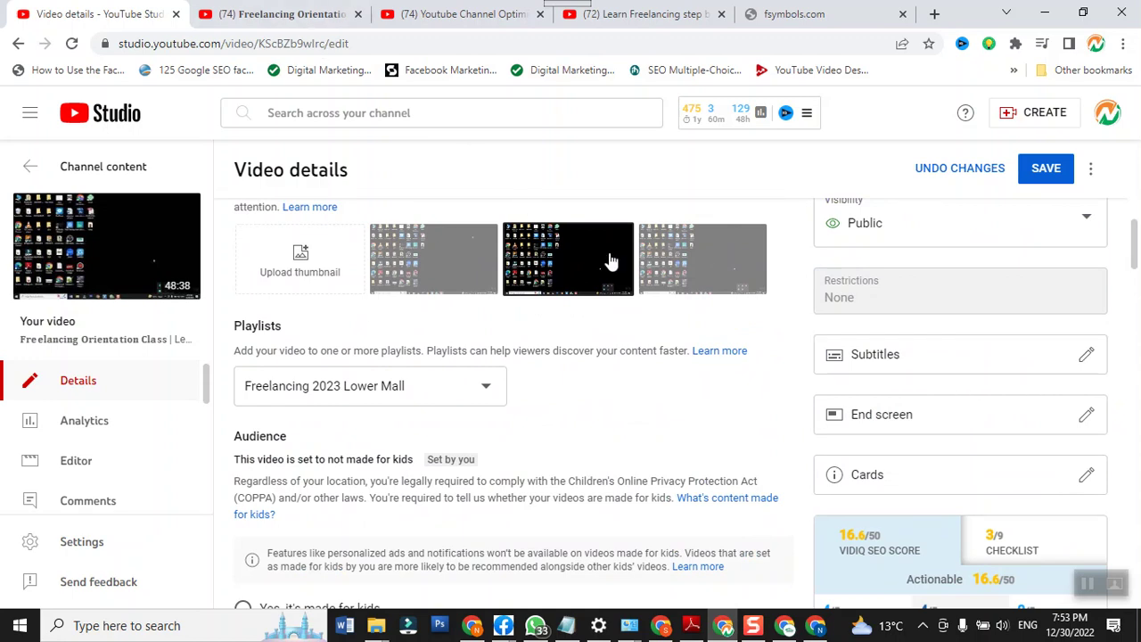
{"action": "left_click", "coordinate": [1082, 358]}
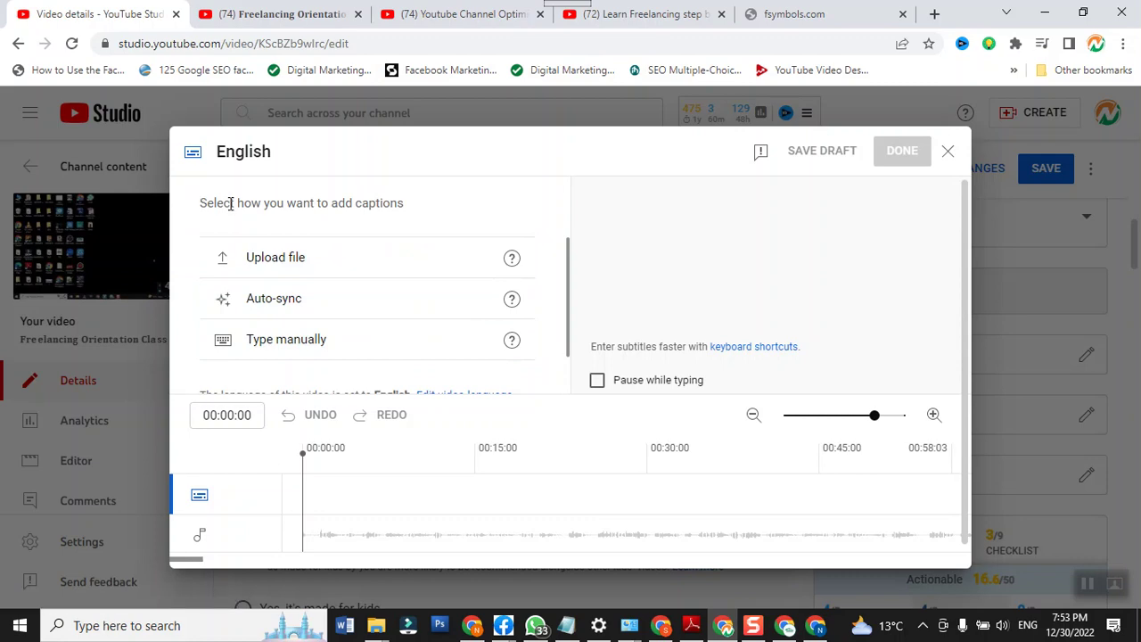
{"action": "left_click", "coordinate": [947, 150]}
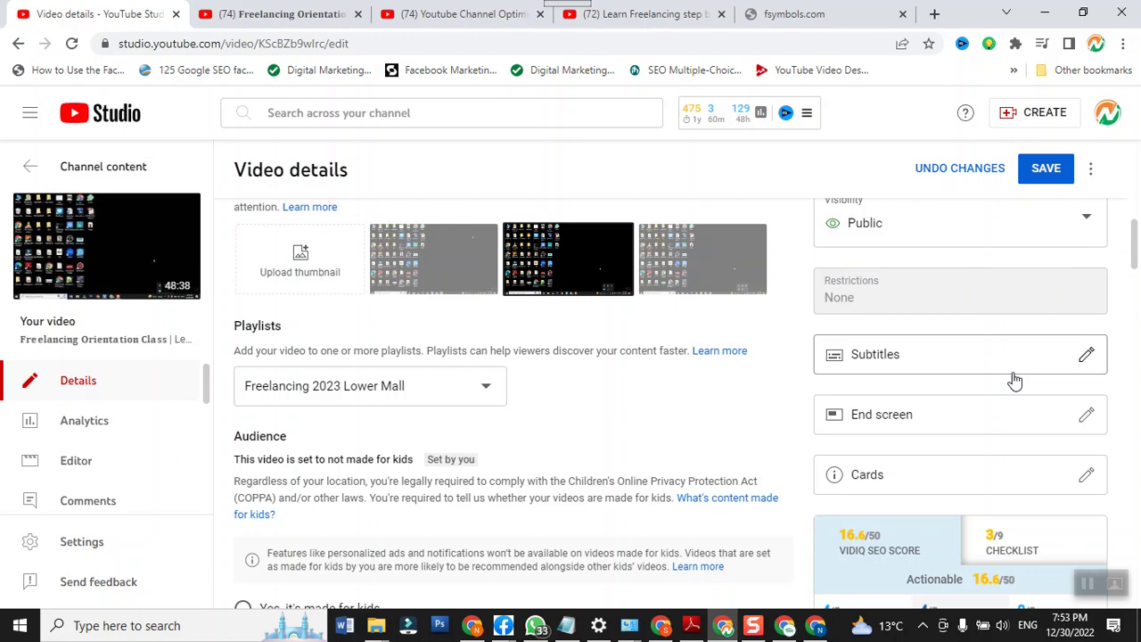
Reopen the subtitle editor and manually add the English caption "Introduction to freelancing" as the first caption.
{"action": "scroll", "coordinate": [1013, 381], "scroll_direction": "up", "scroll_amount": 1}
{"action": "scroll", "coordinate": [1014, 380], "scroll_direction": "down", "scroll_amount": 2}
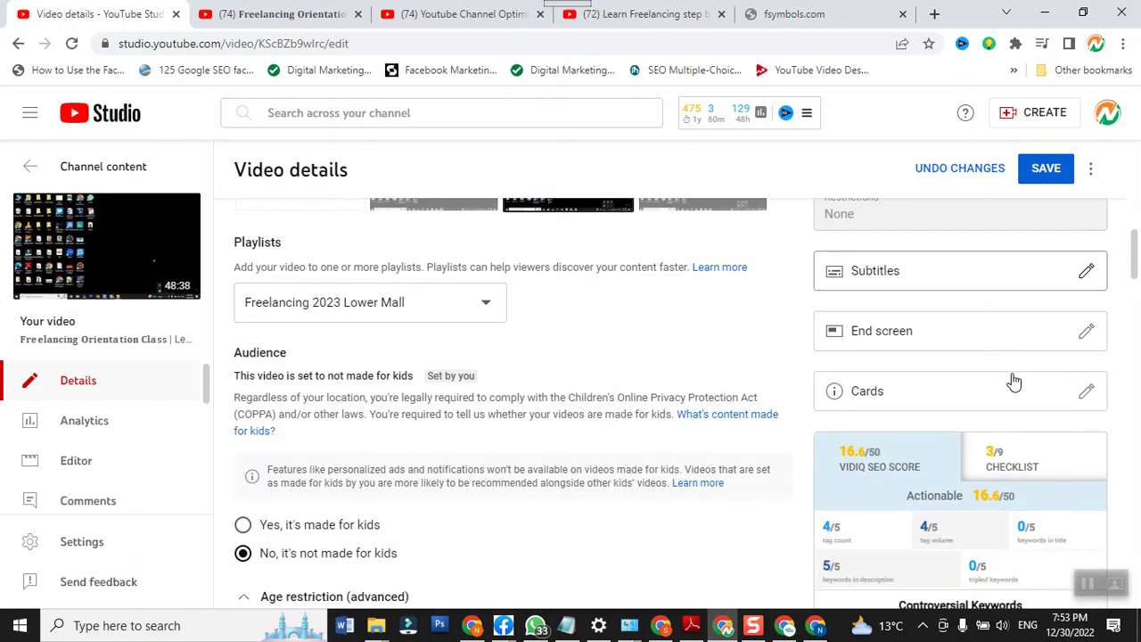
{"action": "left_click", "coordinate": [923, 290]}
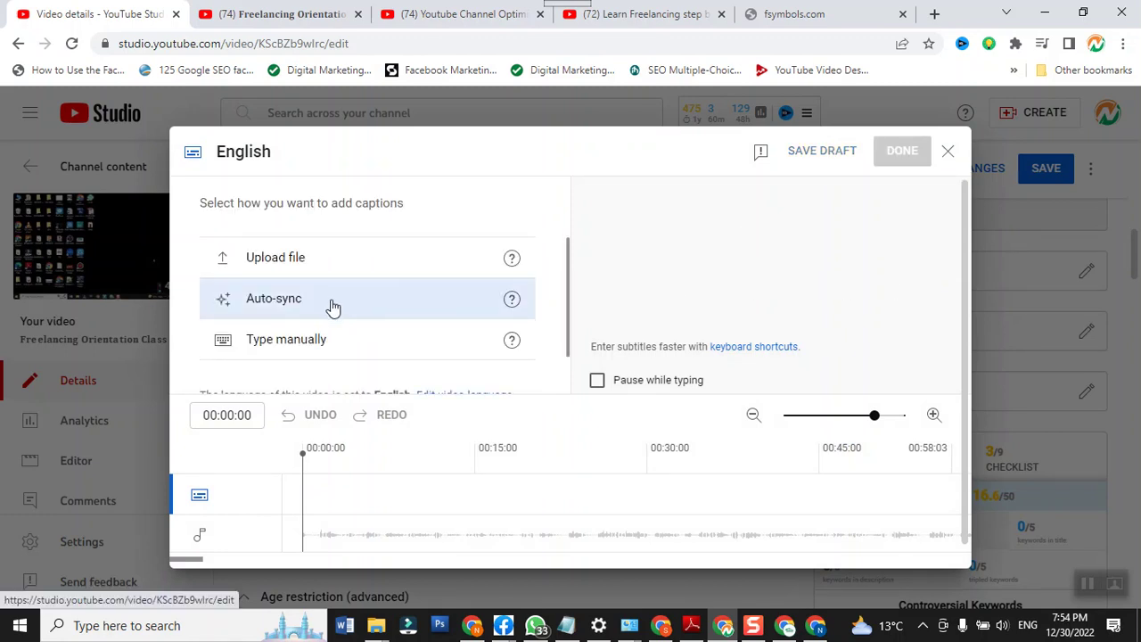
{"action": "left_click", "coordinate": [339, 346]}
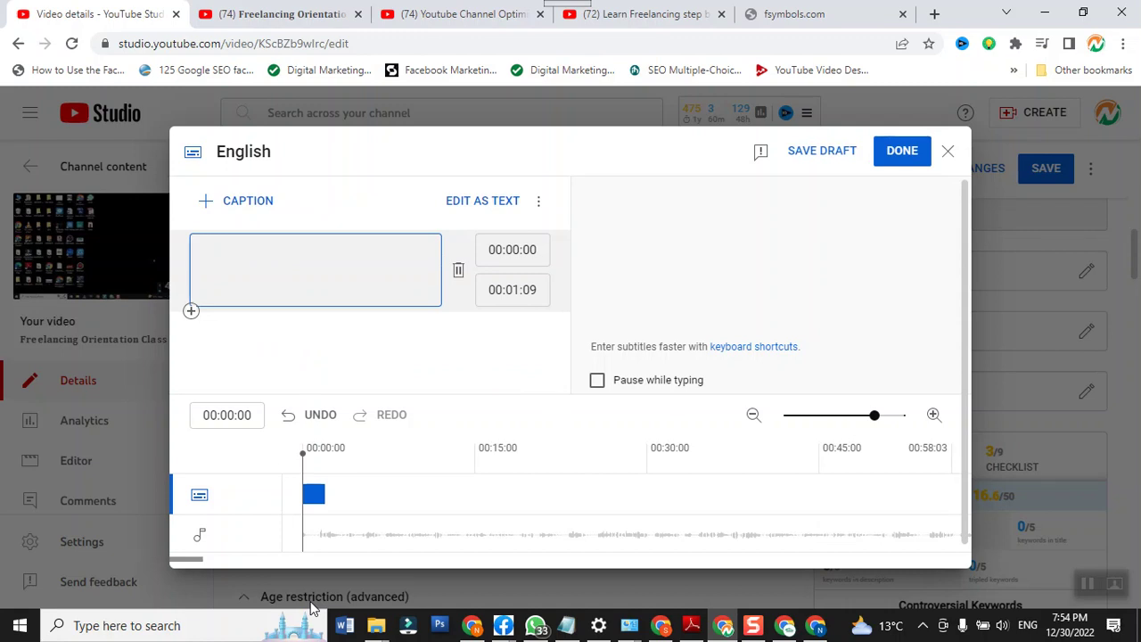
{"action": "type", "text": "Introdc"}
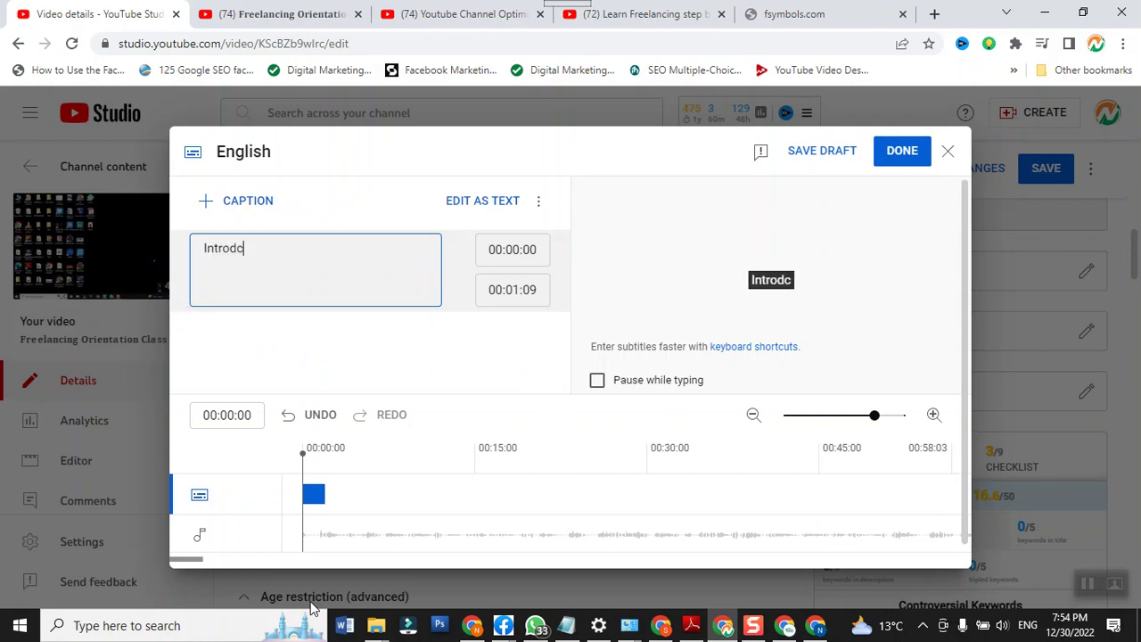
{"action": "key", "text": "BackSpace"}
{"action": "type", "text": "uct"}
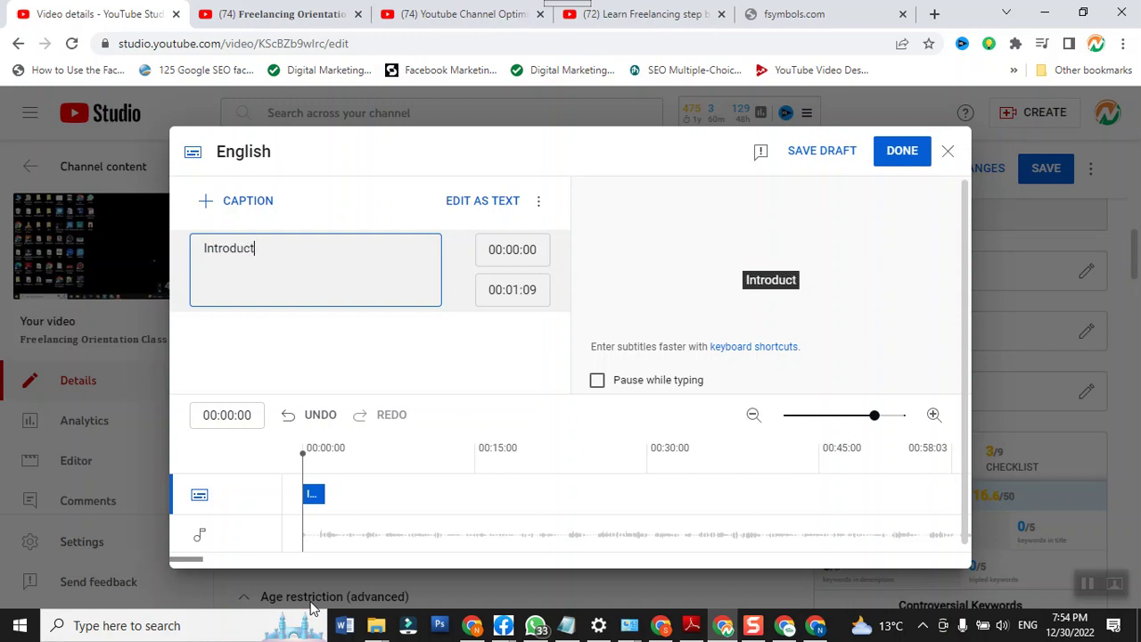
{"action": "type", "text": "ion to fr"}
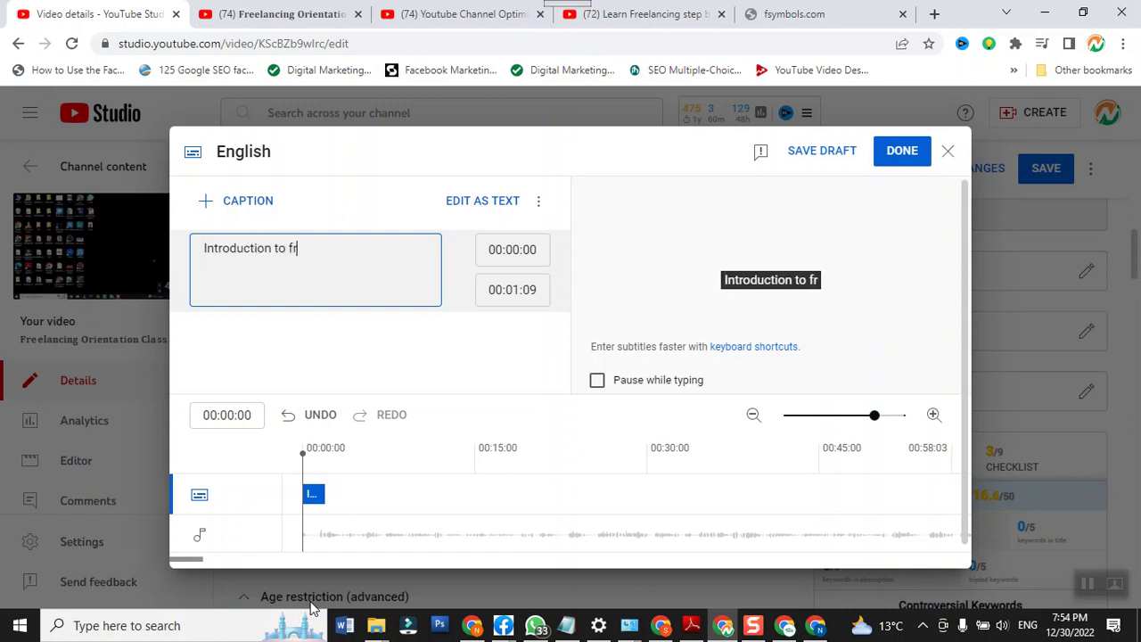
{"action": "type", "text": "ee"}
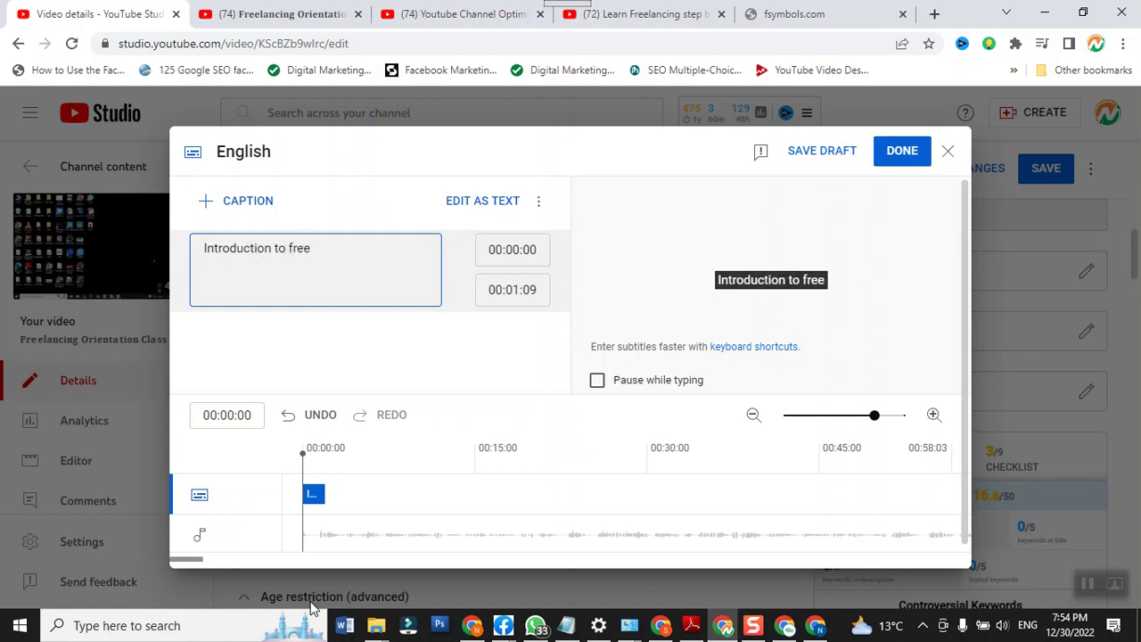
{"action": "type", "text": "lancing"}
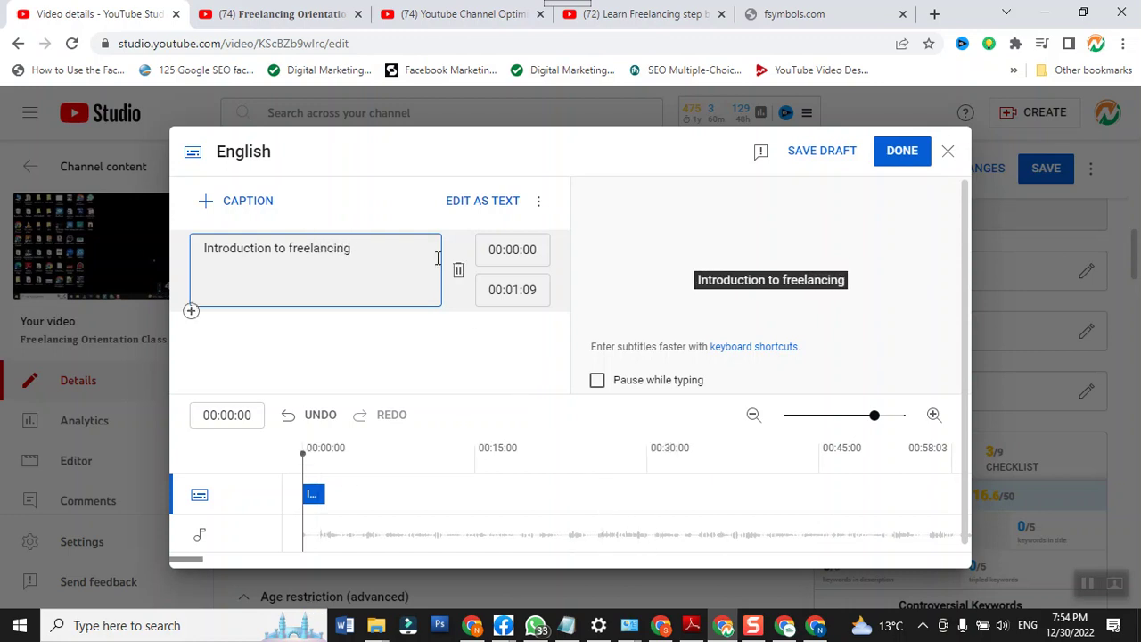
Set the caption's end time to 00:06:09 and publish the English subtitles.
{"action": "left_click", "coordinate": [515, 289]}
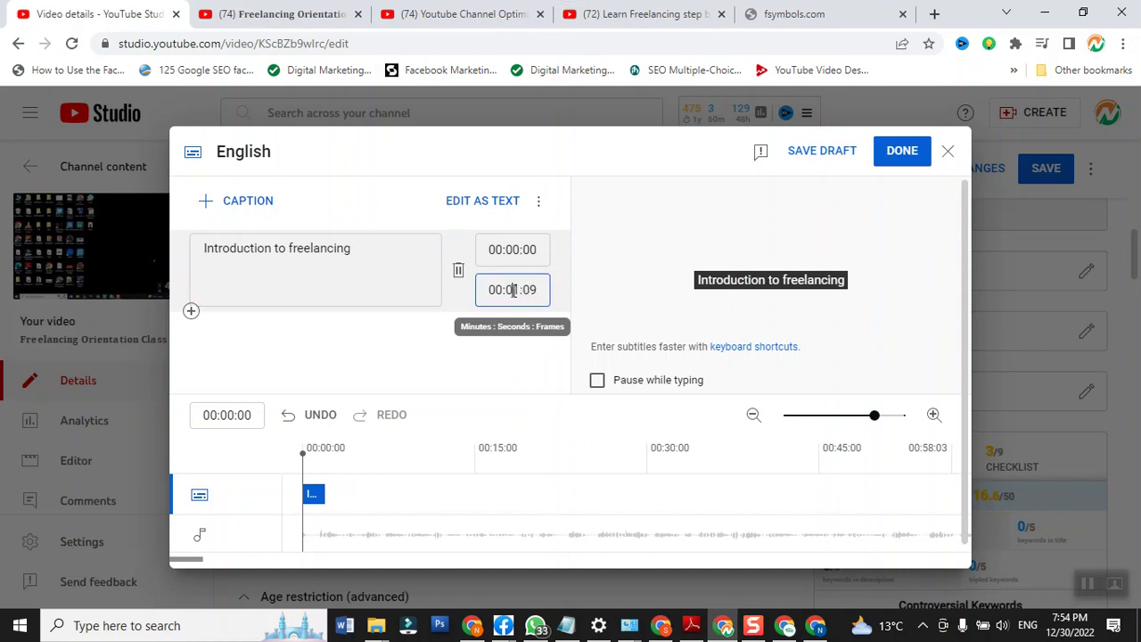
{"action": "type", "text": "6"}
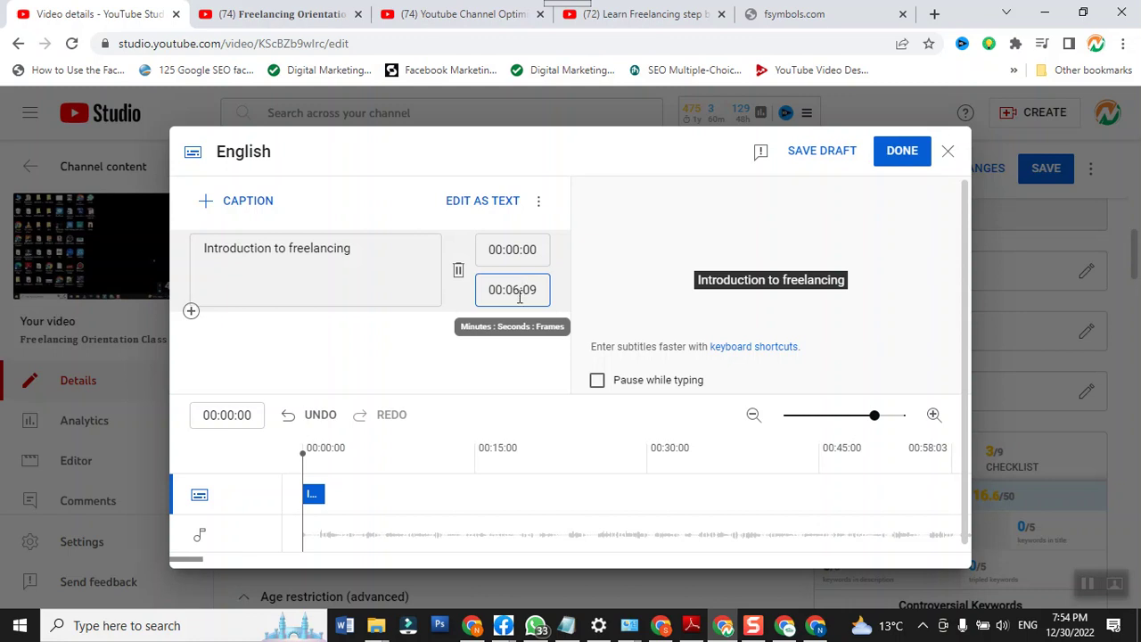
{"action": "left_click", "coordinate": [512, 249]}
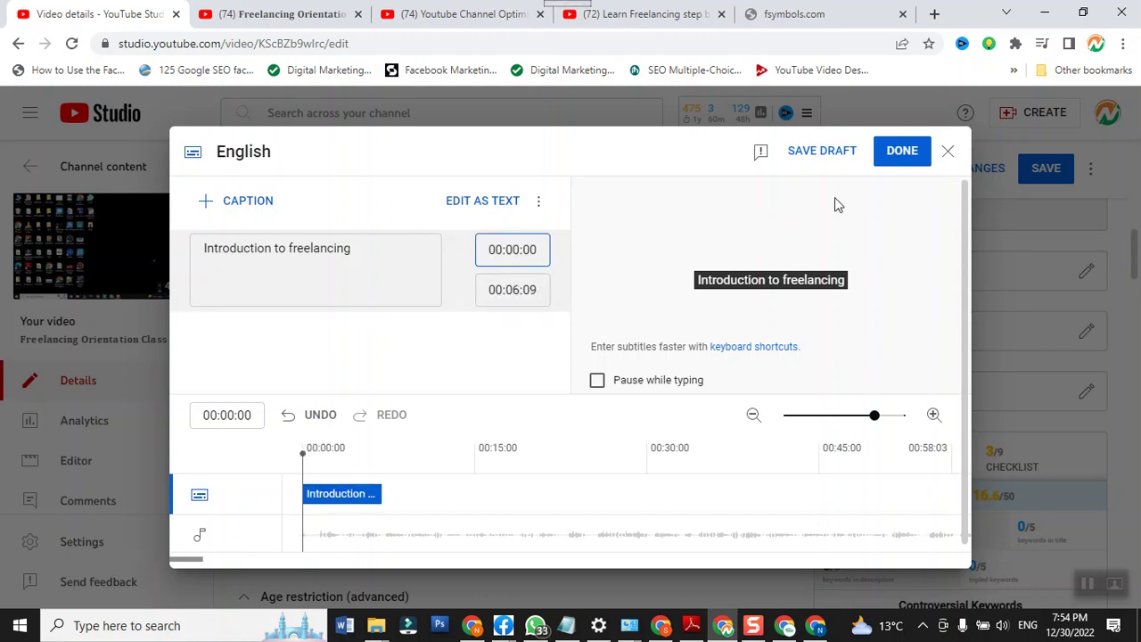
{"action": "left_click", "coordinate": [897, 155]}
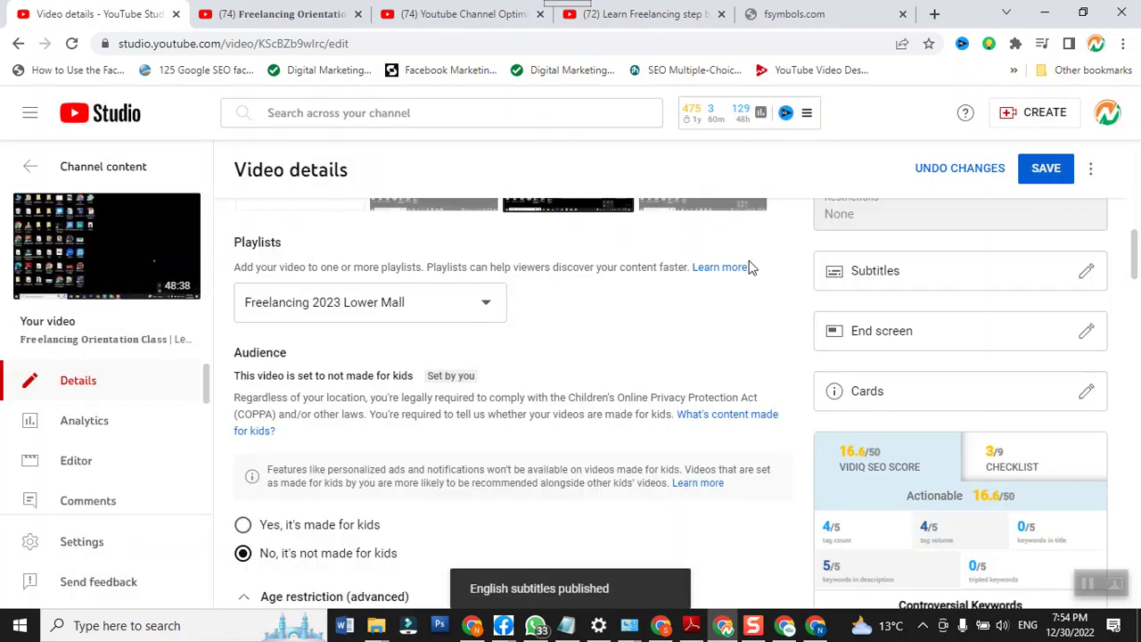
Open the video's end screen editor and apply the template with 2 videos and 1 subscribe element.
{"action": "left_click", "coordinate": [870, 341]}
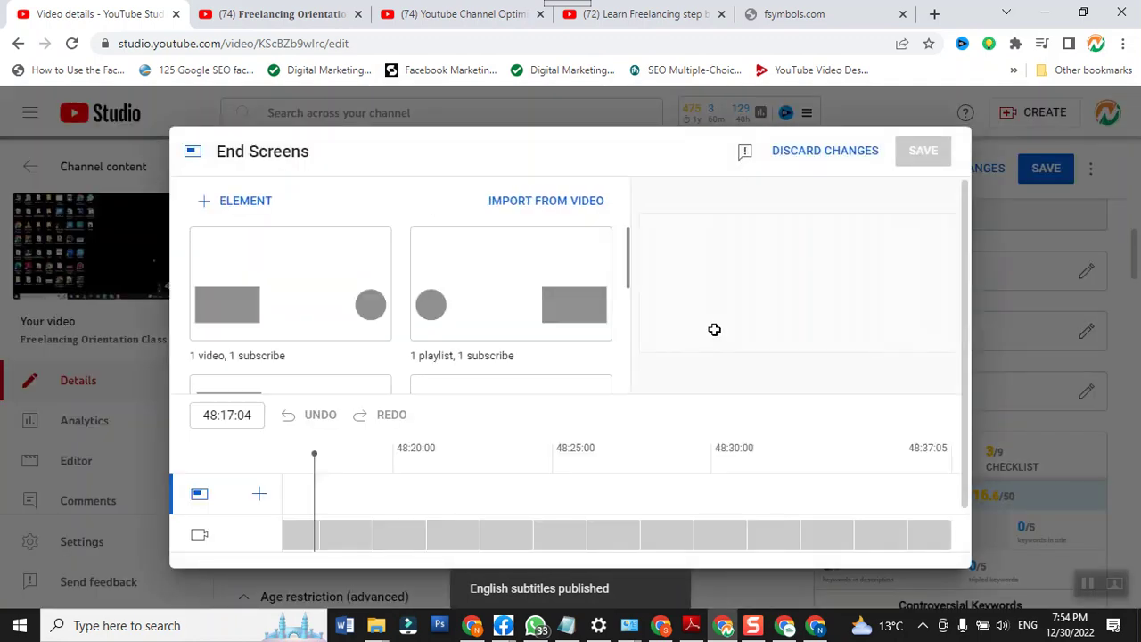
{"action": "scroll", "coordinate": [512, 305], "scroll_direction": "down", "scroll_amount": 3}
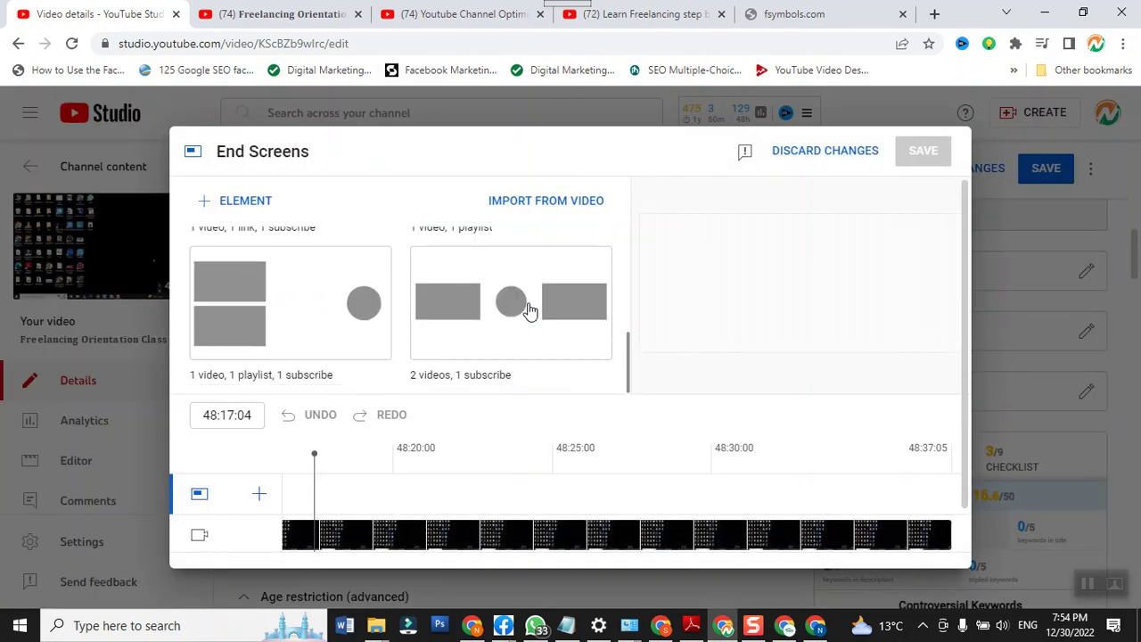
{"action": "left_click", "coordinate": [481, 337]}
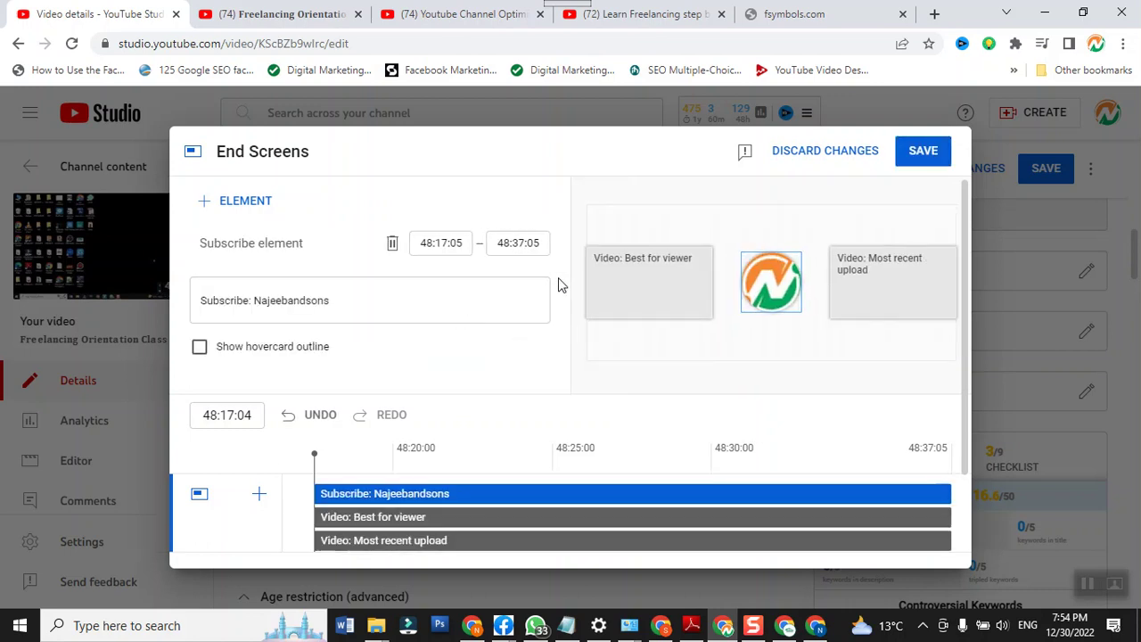
Shorten the Best for viewer and Most recent upload end screen elements so that both start at about 48:32.
{"action": "scroll", "coordinate": [512, 379], "scroll_direction": "down", "scroll_amount": 1}
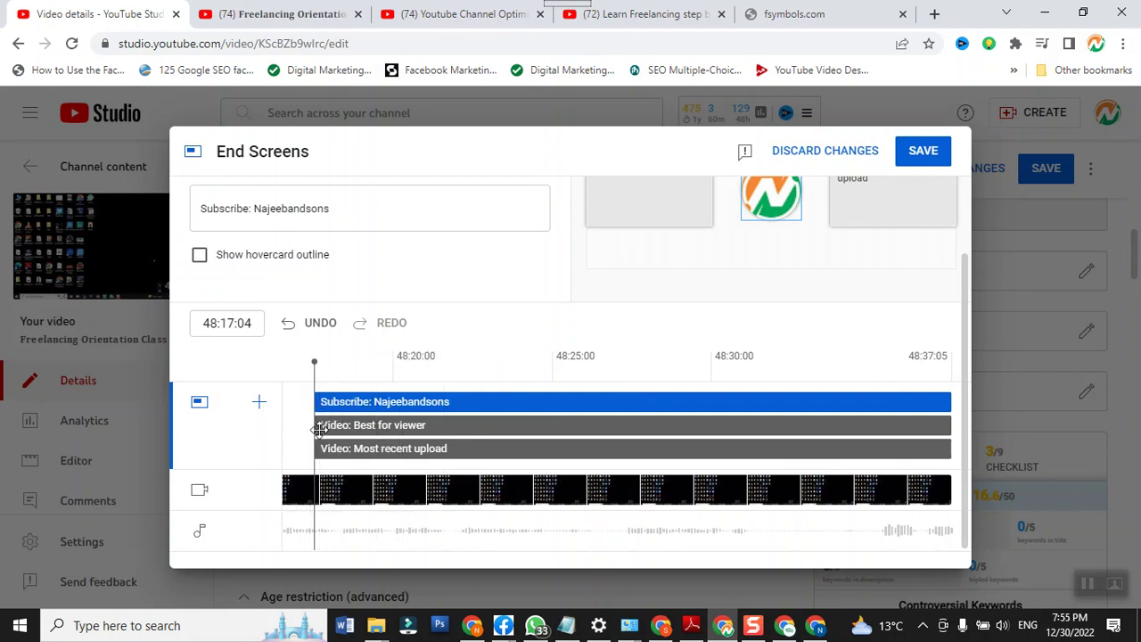
{"action": "left_click_drag", "start_coordinate": [316, 425], "coordinate": [778, 409]}
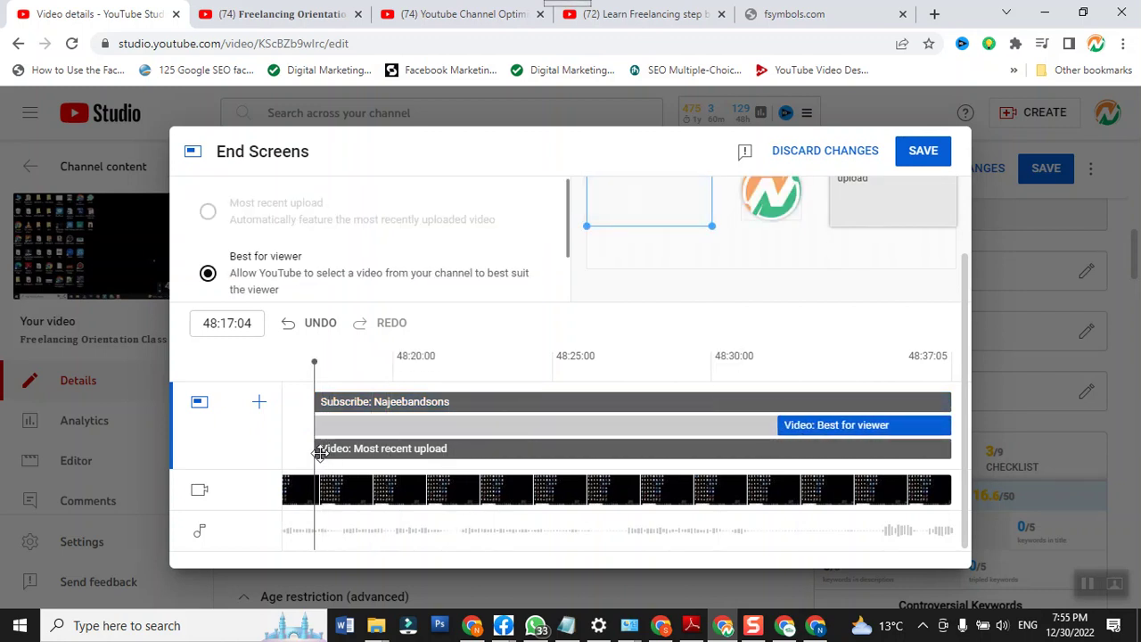
{"action": "left_click_drag", "start_coordinate": [319, 453], "coordinate": [788, 420]}
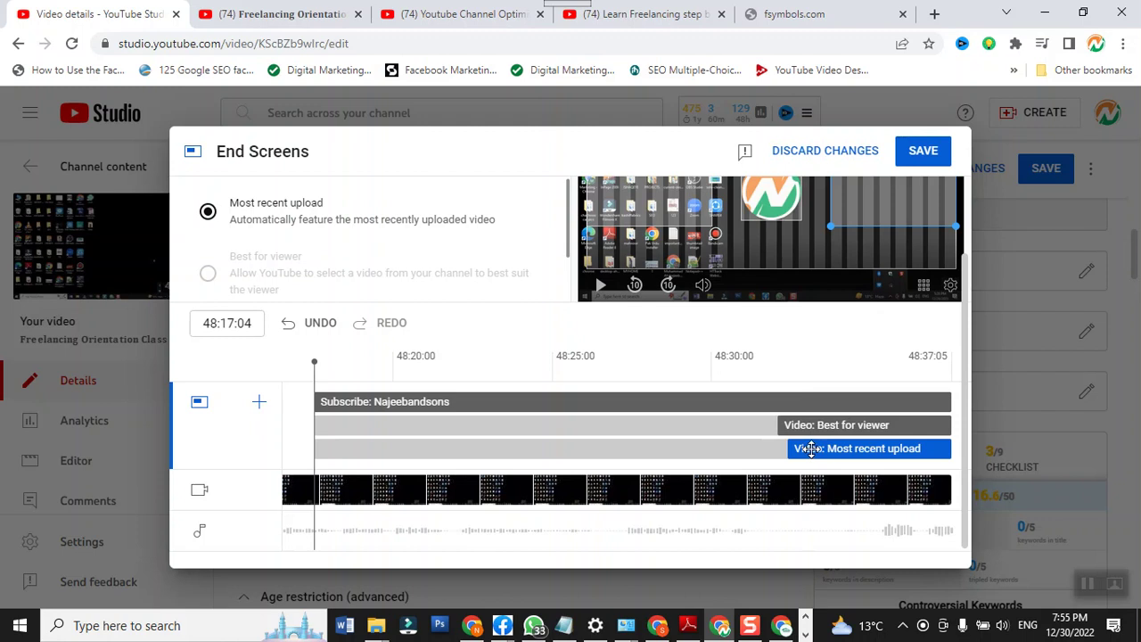
Replace the Most recent upload element with a playlist element for "Freelancing Class || 03:5 || November Batch" and save the end screen.
{"action": "key", "text": "Delete"}
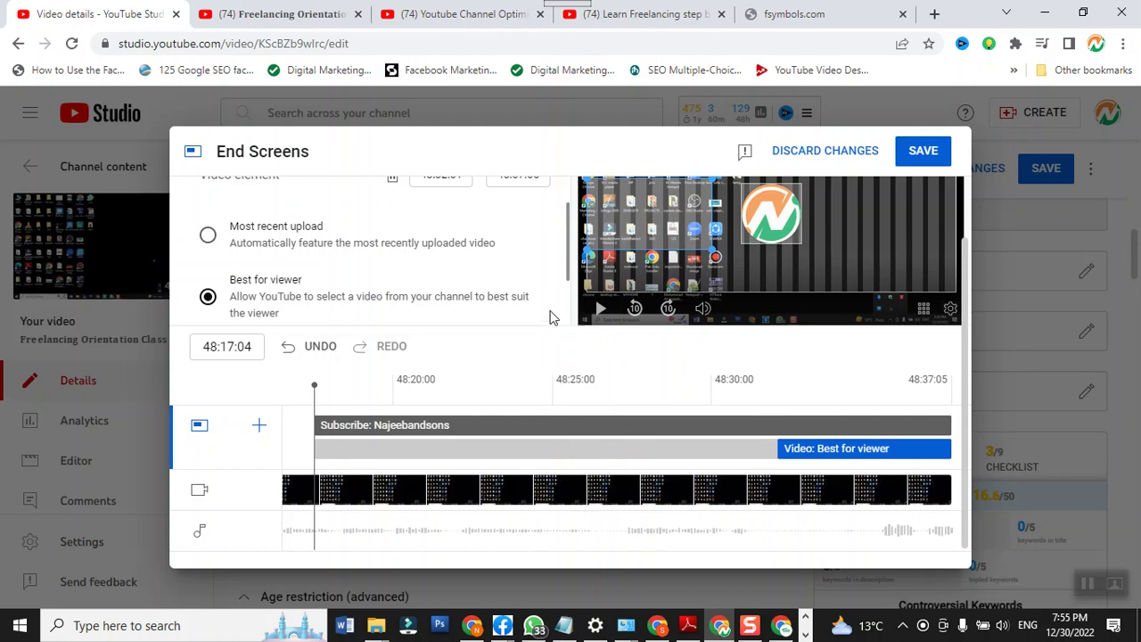
{"action": "scroll", "coordinate": [407, 324], "scroll_direction": "up", "scroll_amount": 2}
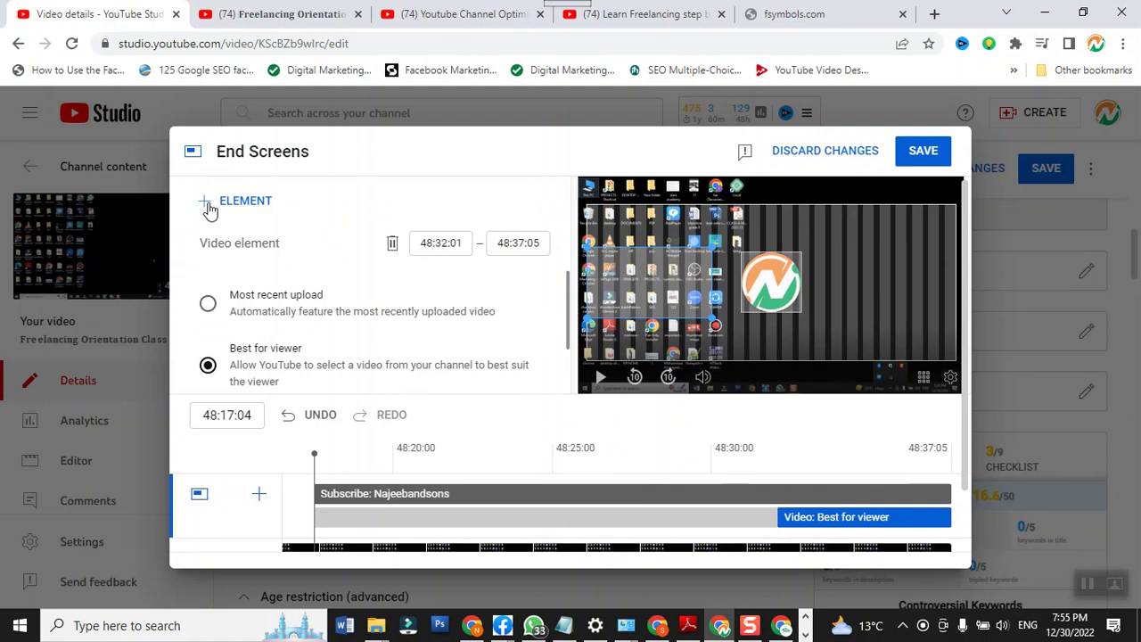
{"action": "left_click", "coordinate": [207, 205]}
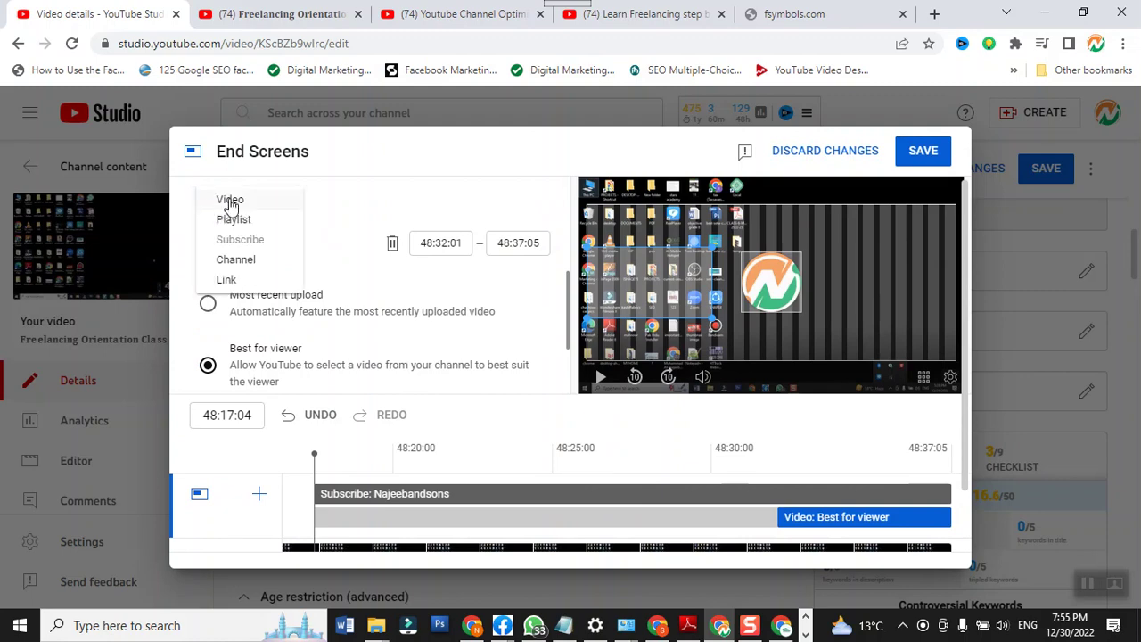
{"action": "left_click", "coordinate": [233, 220]}
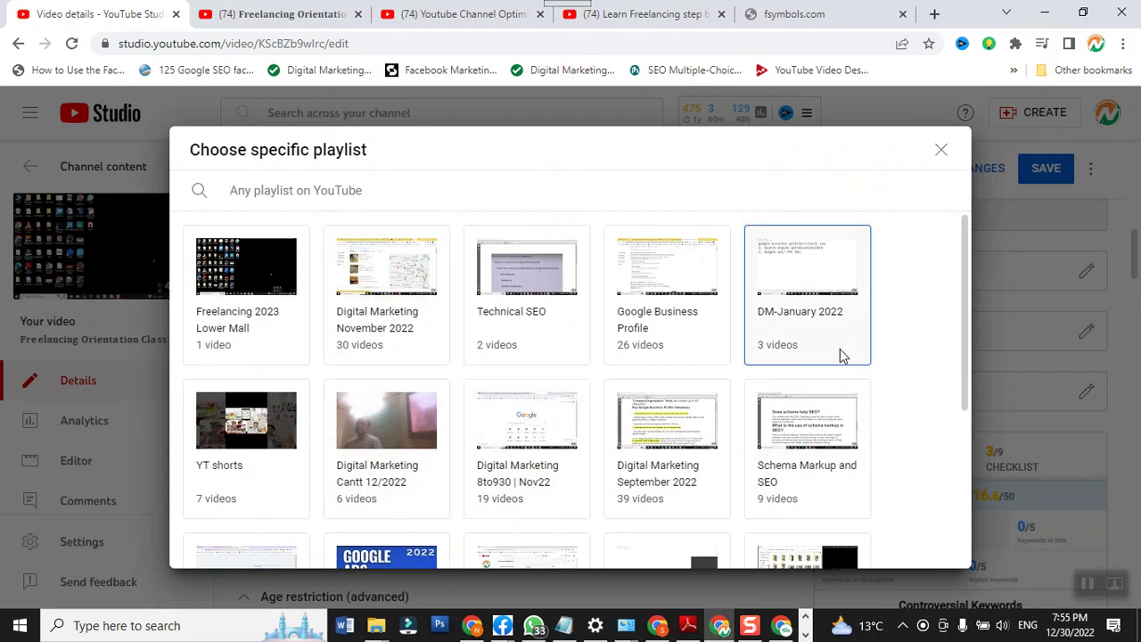
{"action": "scroll", "coordinate": [842, 356], "scroll_direction": "down", "scroll_amount": 2}
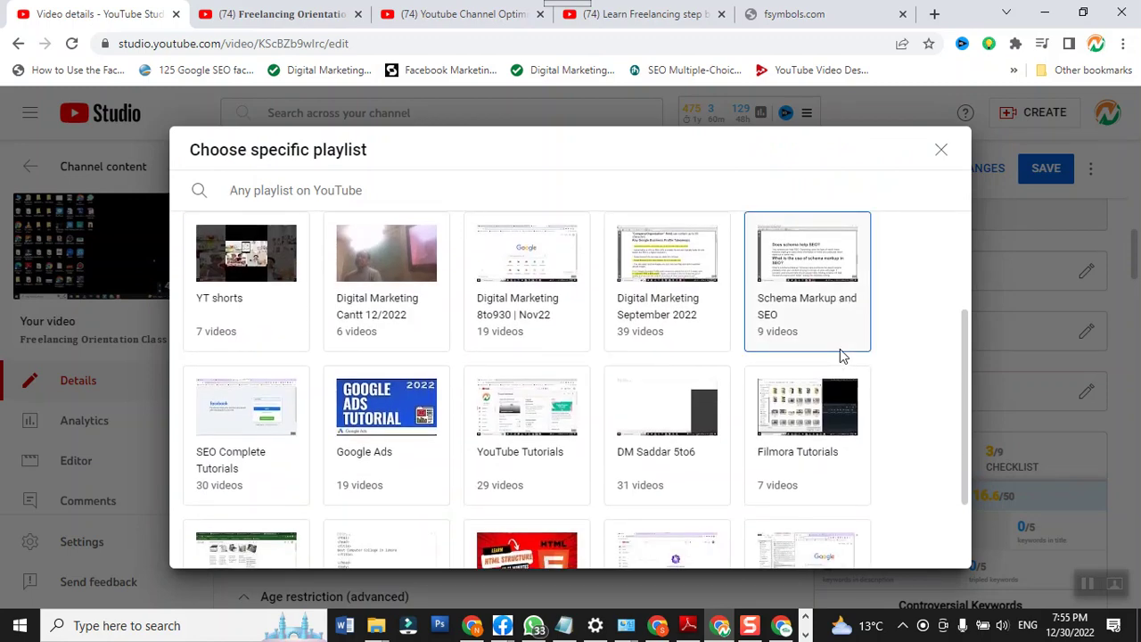
{"action": "scroll", "coordinate": [689, 361], "scroll_direction": "down", "scroll_amount": 1}
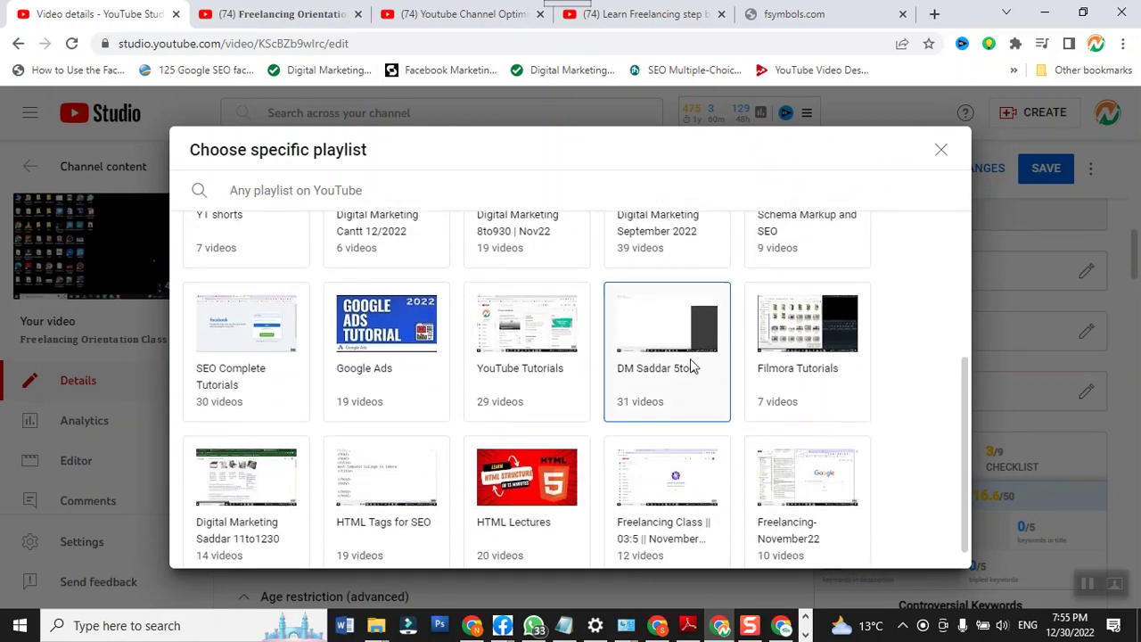
{"action": "left_click", "coordinate": [657, 485]}
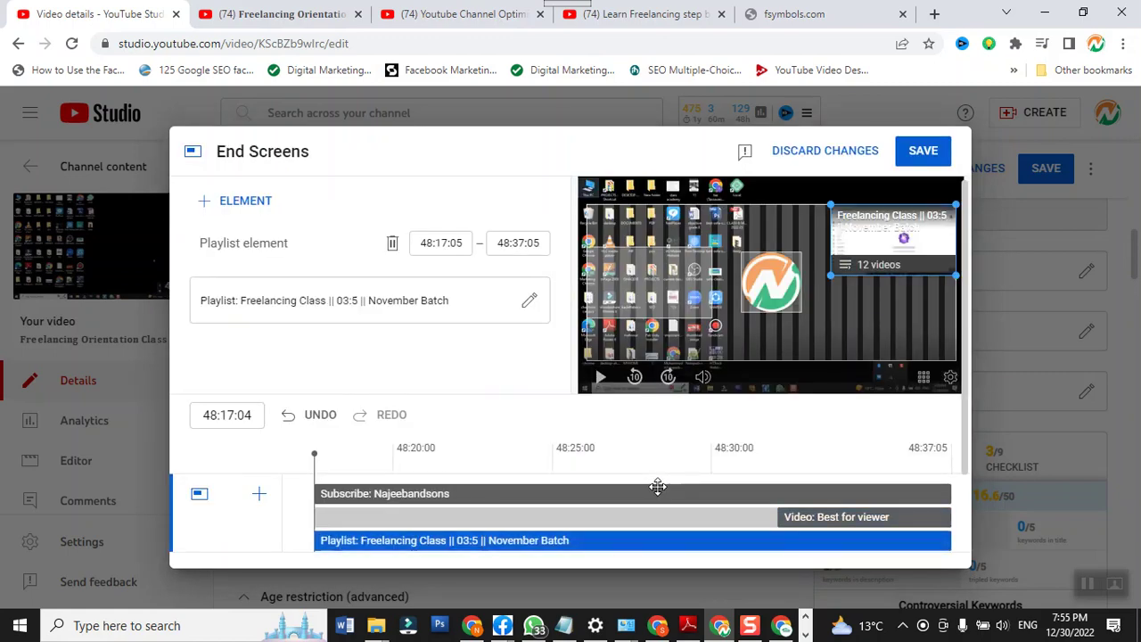
{"action": "left_click", "coordinate": [919, 158]}
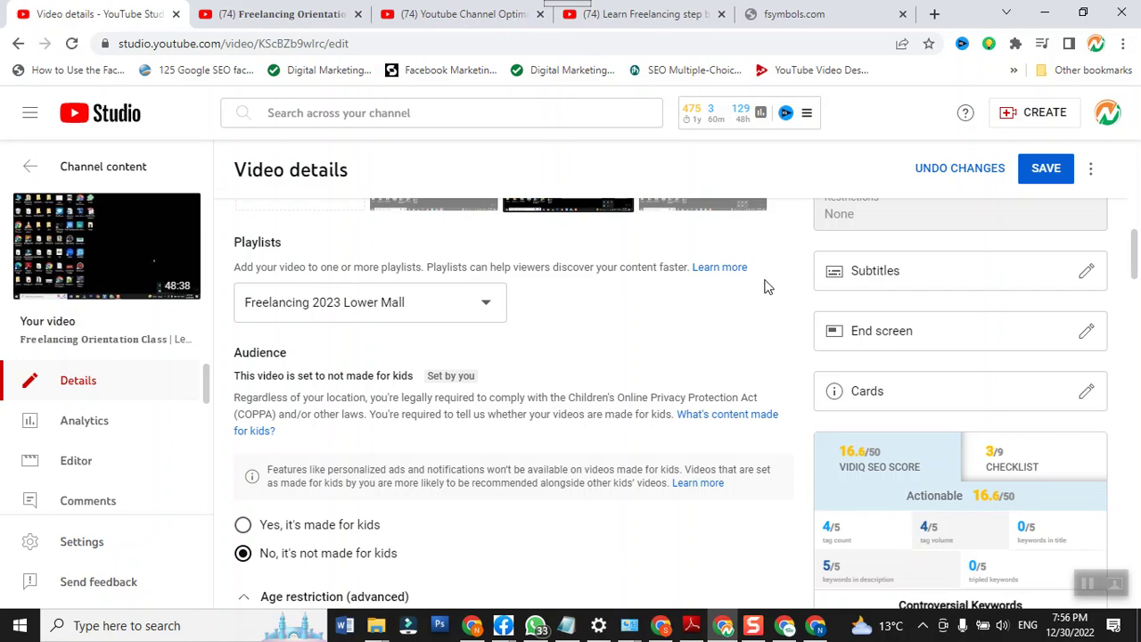
Open the video's cards editor and add a video card for "Facebook Ads - Facebook Ad Manager" at 00:00:00.
{"action": "left_click", "coordinate": [880, 392]}
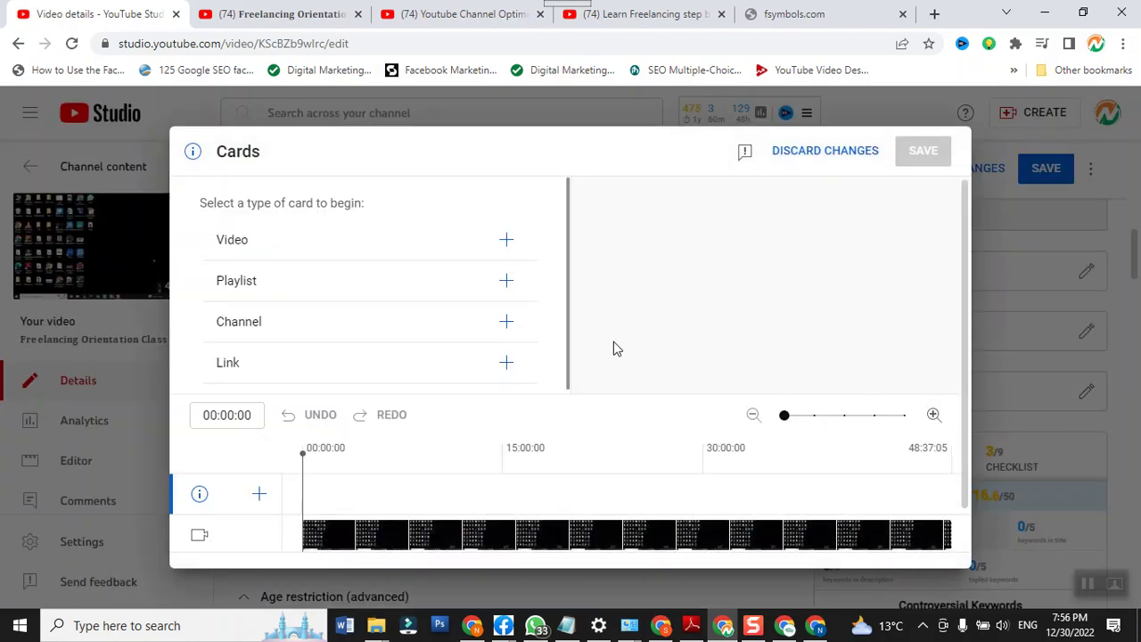
{"action": "left_click", "coordinate": [280, 248]}
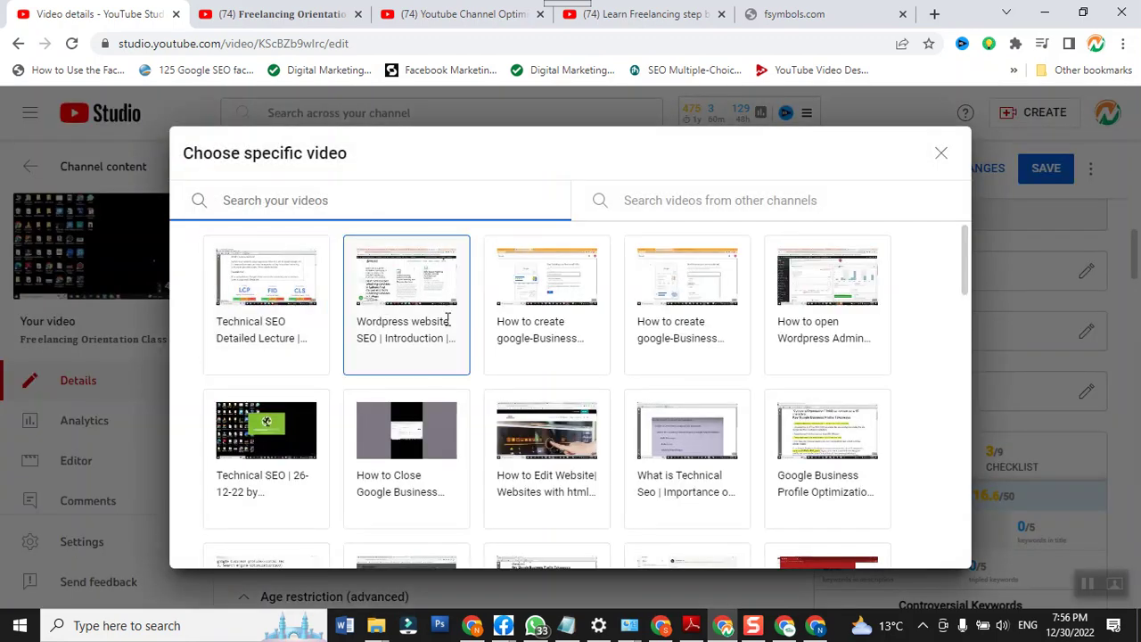
{"action": "scroll", "coordinate": [740, 375], "scroll_direction": "down", "scroll_amount": 1}
{"action": "scroll", "coordinate": [740, 375], "scroll_direction": "down", "scroll_amount": 1}
{"action": "scroll", "coordinate": [741, 374], "scroll_direction": "down", "scroll_amount": 3}
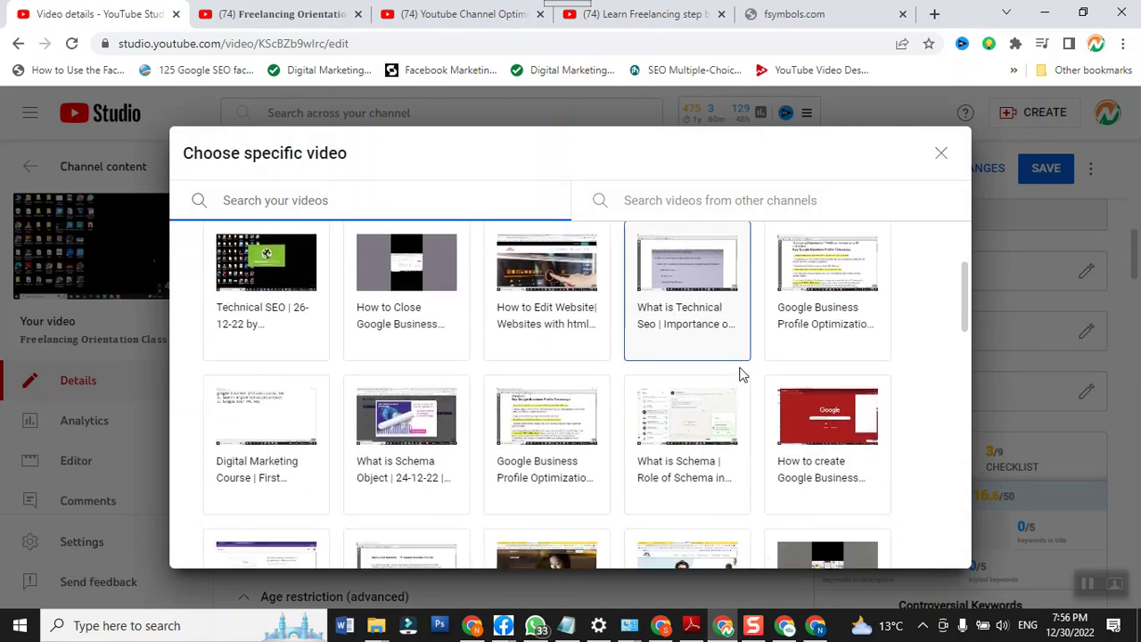
{"action": "scroll", "coordinate": [741, 375], "scroll_direction": "down", "scroll_amount": 5}
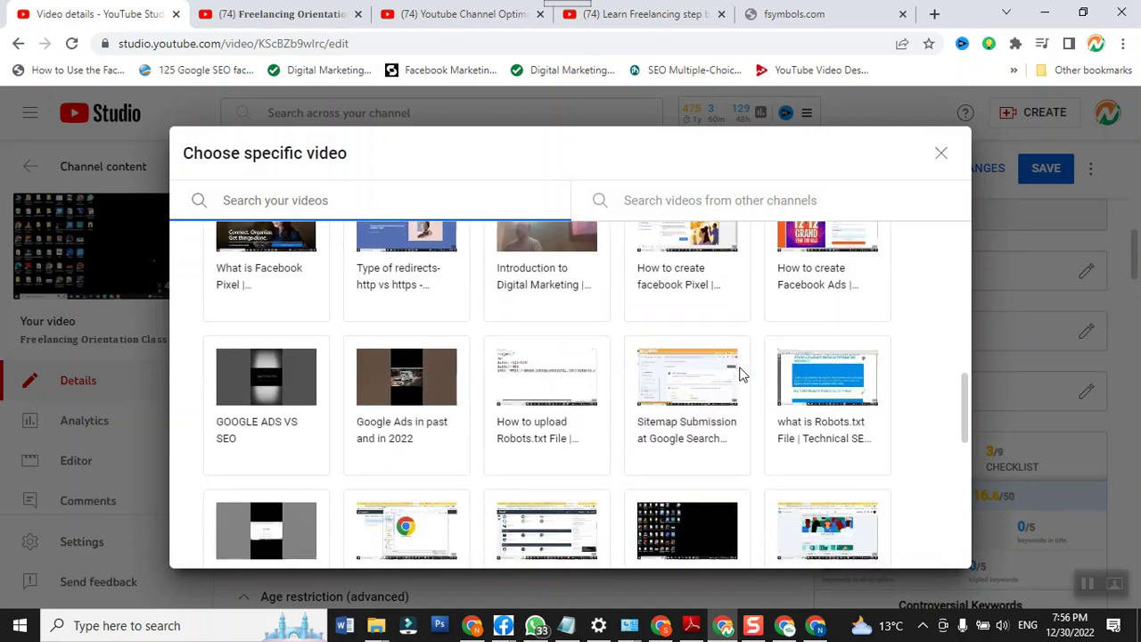
{"action": "scroll", "coordinate": [740, 374], "scroll_direction": "down", "scroll_amount": 4}
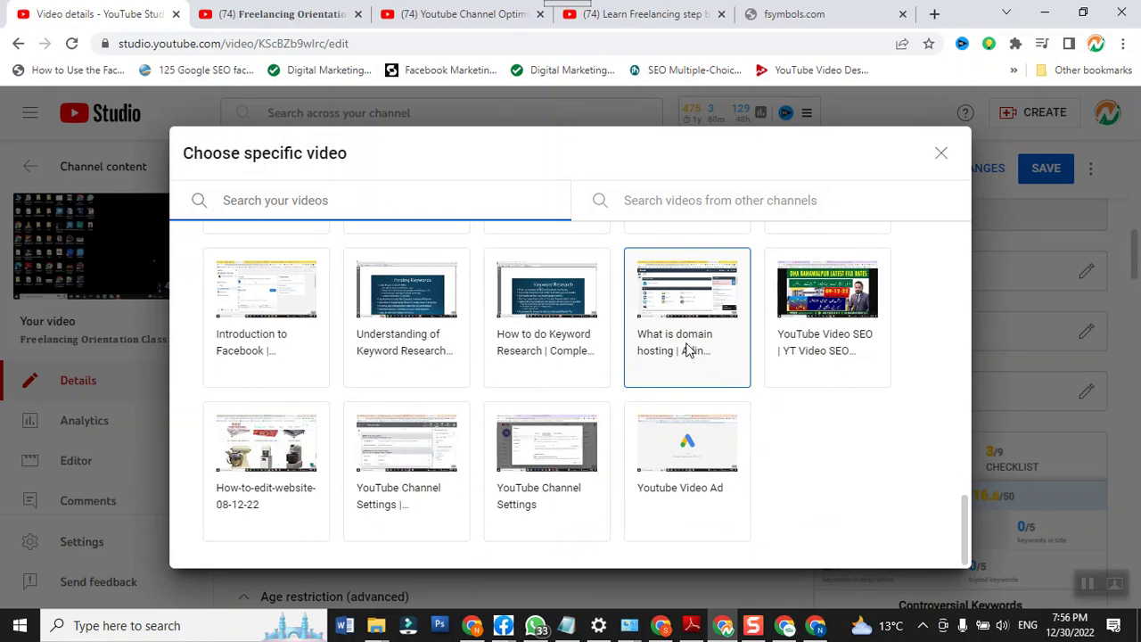
{"action": "scroll", "coordinate": [747, 431], "scroll_direction": "up", "scroll_amount": 3}
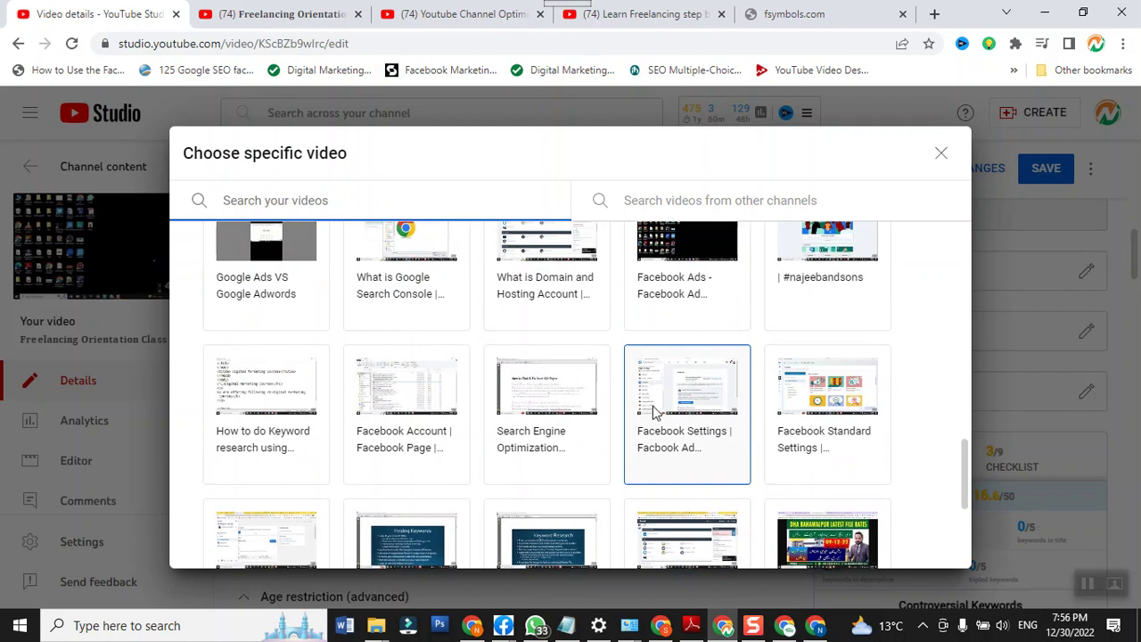
{"action": "scroll", "coordinate": [651, 410], "scroll_direction": "up", "scroll_amount": 2}
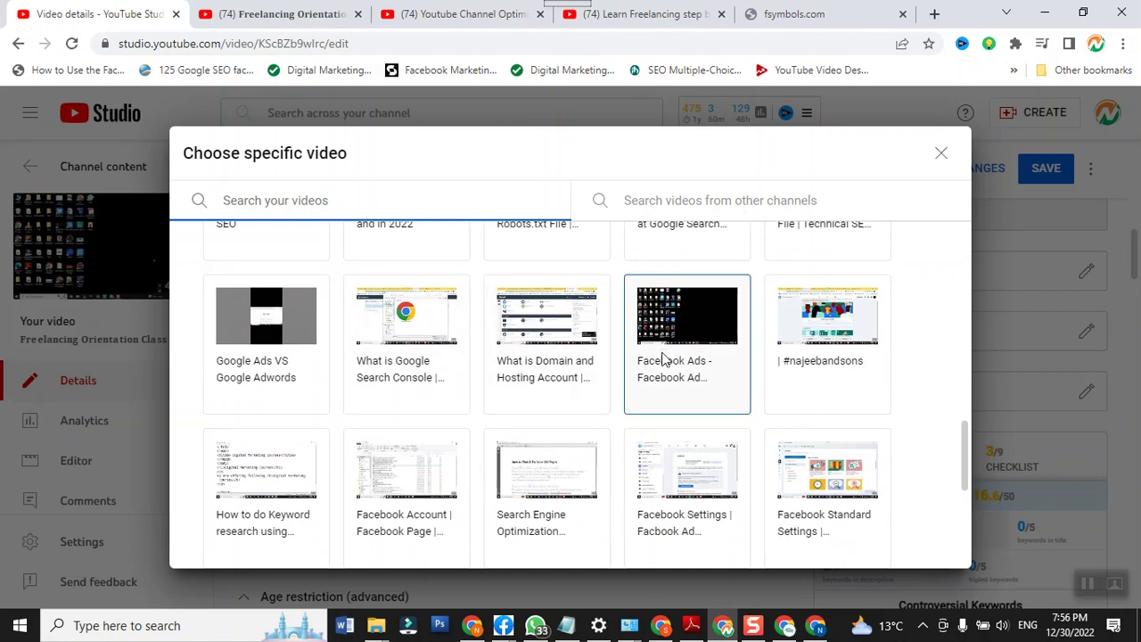
{"action": "left_click", "coordinate": [664, 359]}
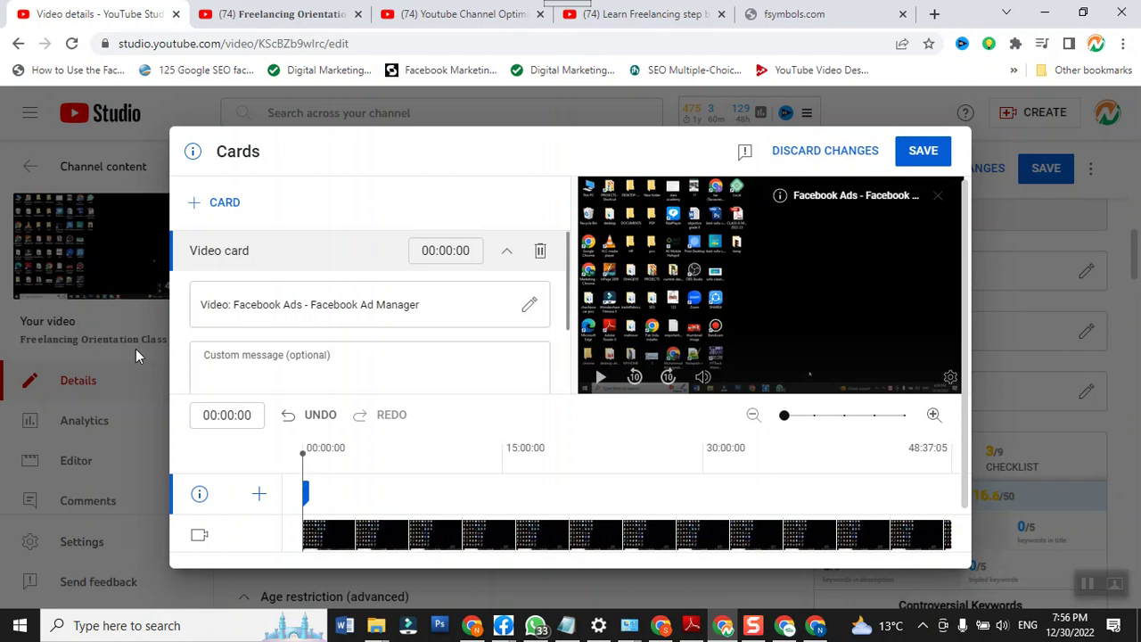
Add a playlist card for "Digital Marketing Cantt 12/2022" at about 17:23:08 on the timeline.
{"action": "left_click", "coordinate": [534, 470]}
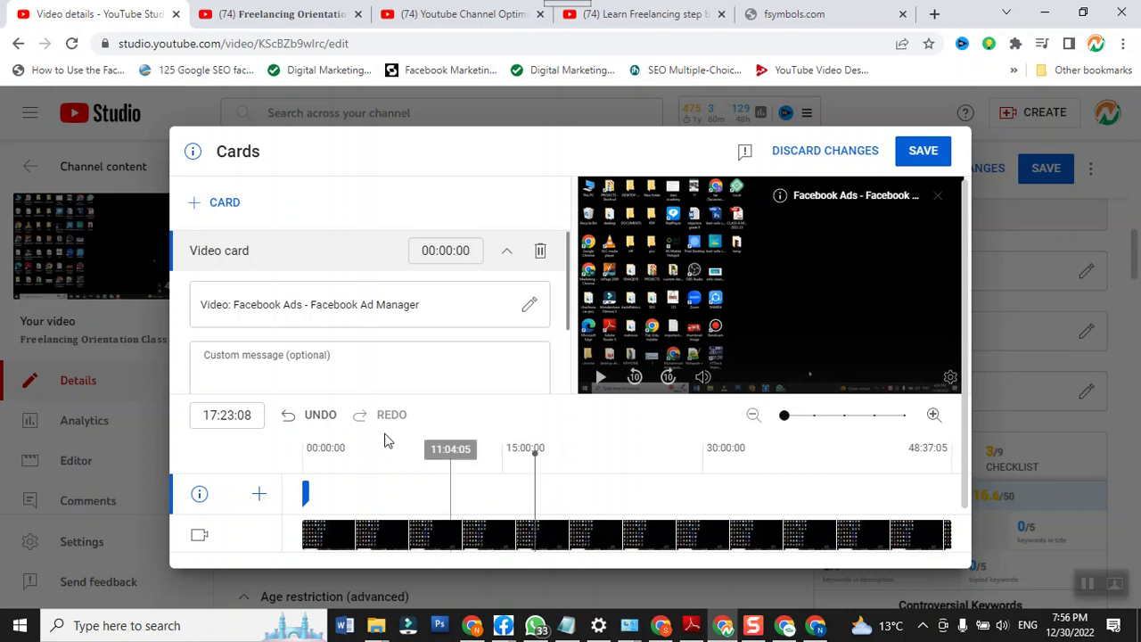
{"action": "left_click", "coordinate": [224, 204]}
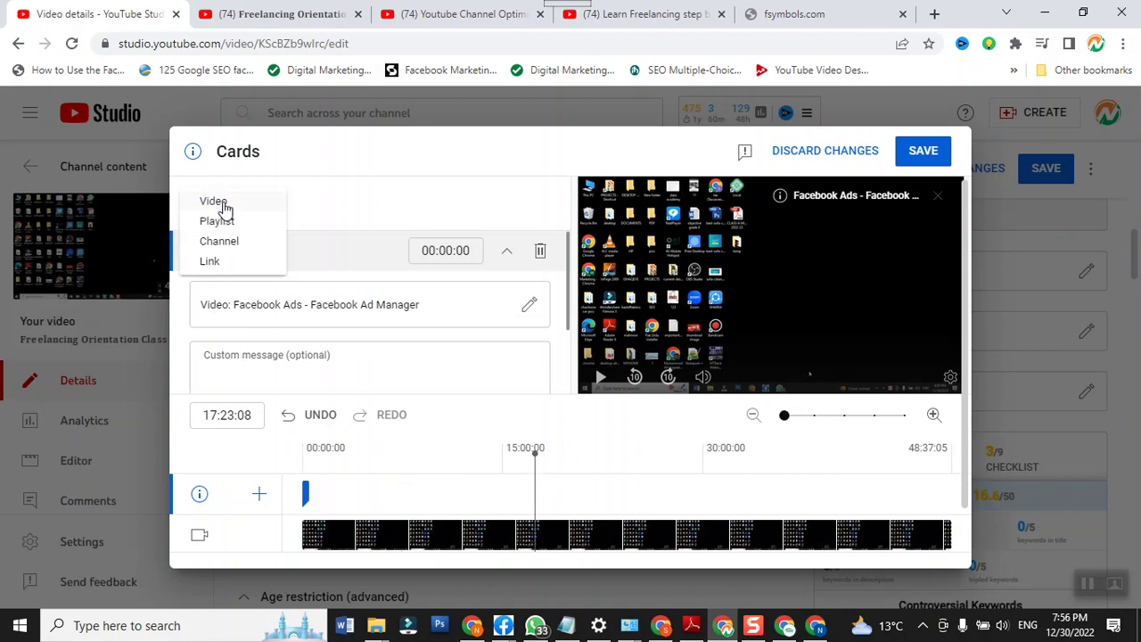
{"action": "left_click", "coordinate": [229, 224]}
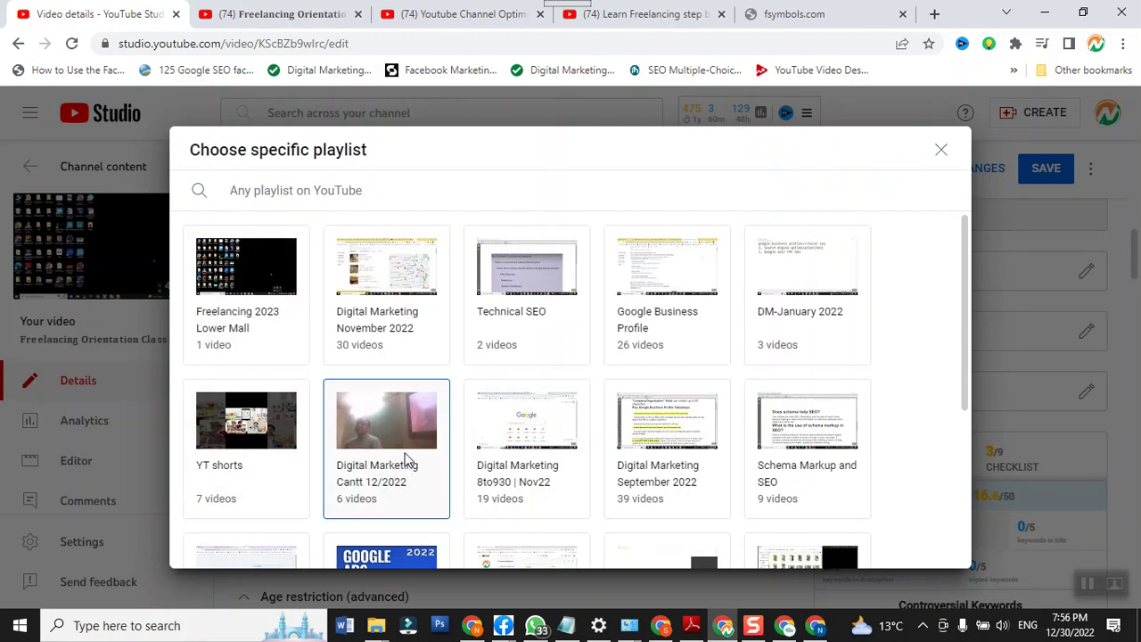
{"action": "left_click", "coordinate": [403, 451]}
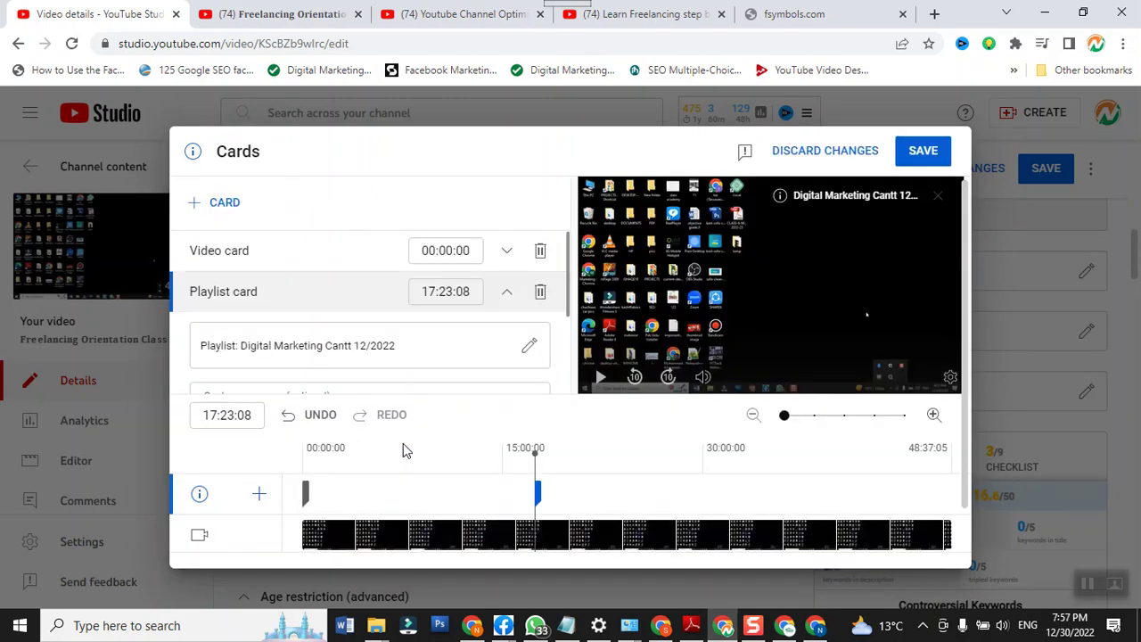
Add a playlist card for "Freelancing-November22" at about 32:47:04 on the timeline.
{"action": "left_click", "coordinate": [740, 486]}
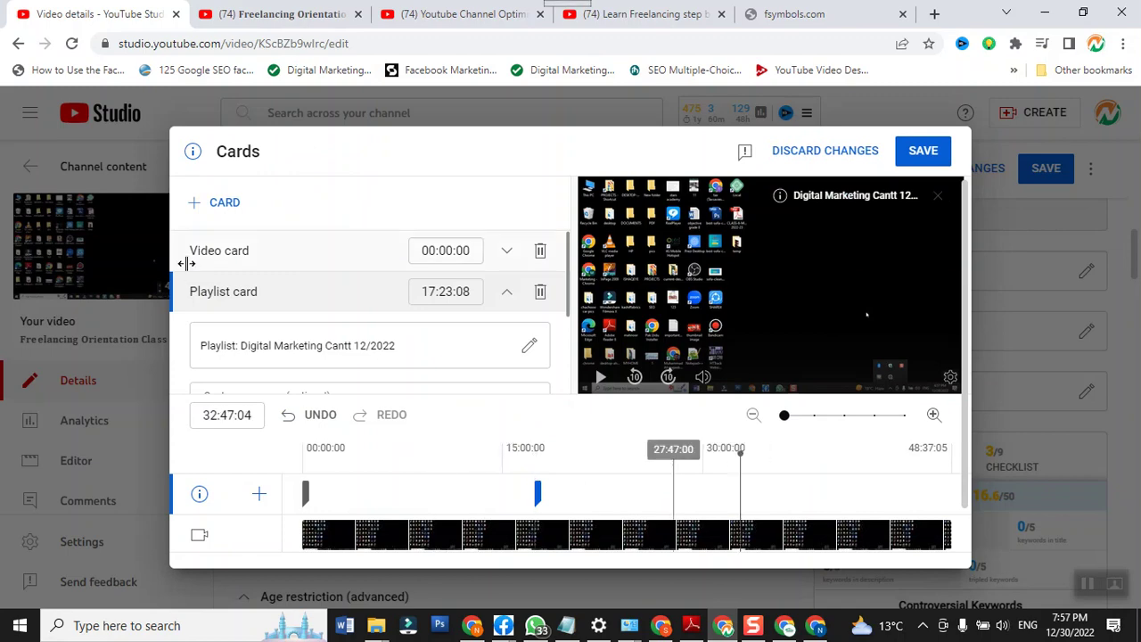
{"action": "left_click", "coordinate": [198, 202]}
{"action": "left_click", "coordinate": [216, 220]}
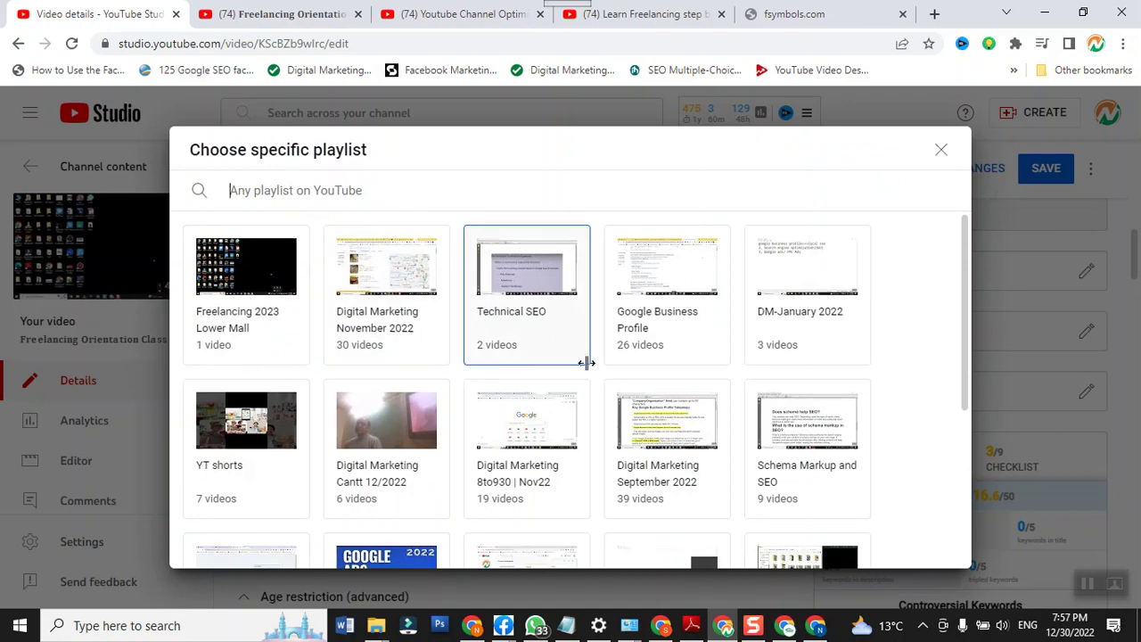
{"action": "scroll", "coordinate": [588, 363], "scroll_direction": "down", "scroll_amount": 3}
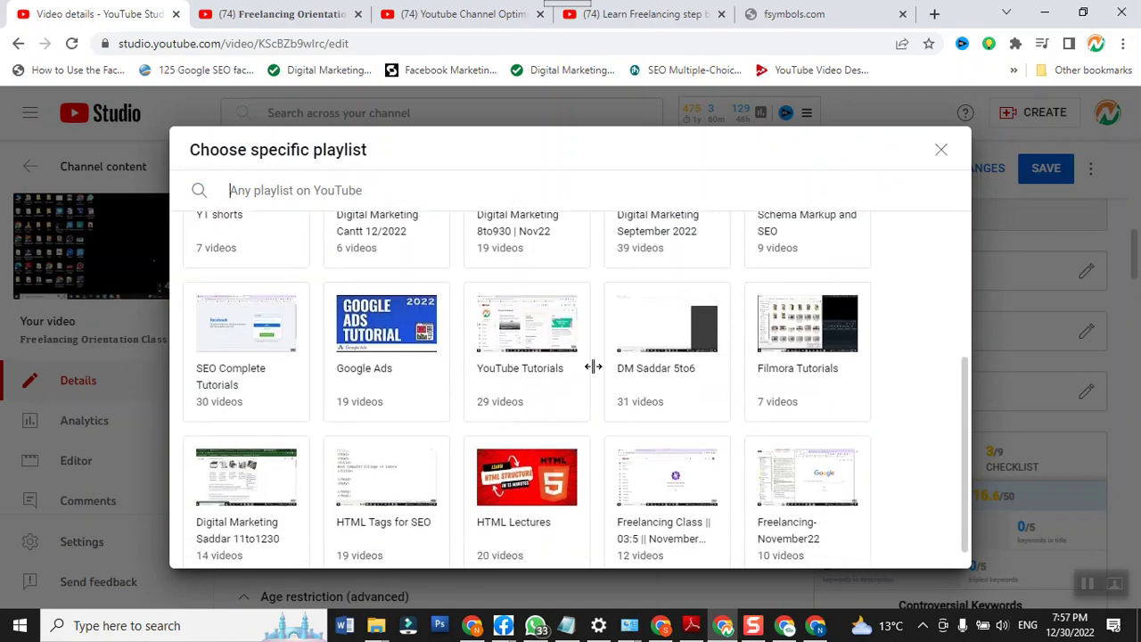
{"action": "scroll", "coordinate": [594, 366], "scroll_direction": "down", "scroll_amount": 1}
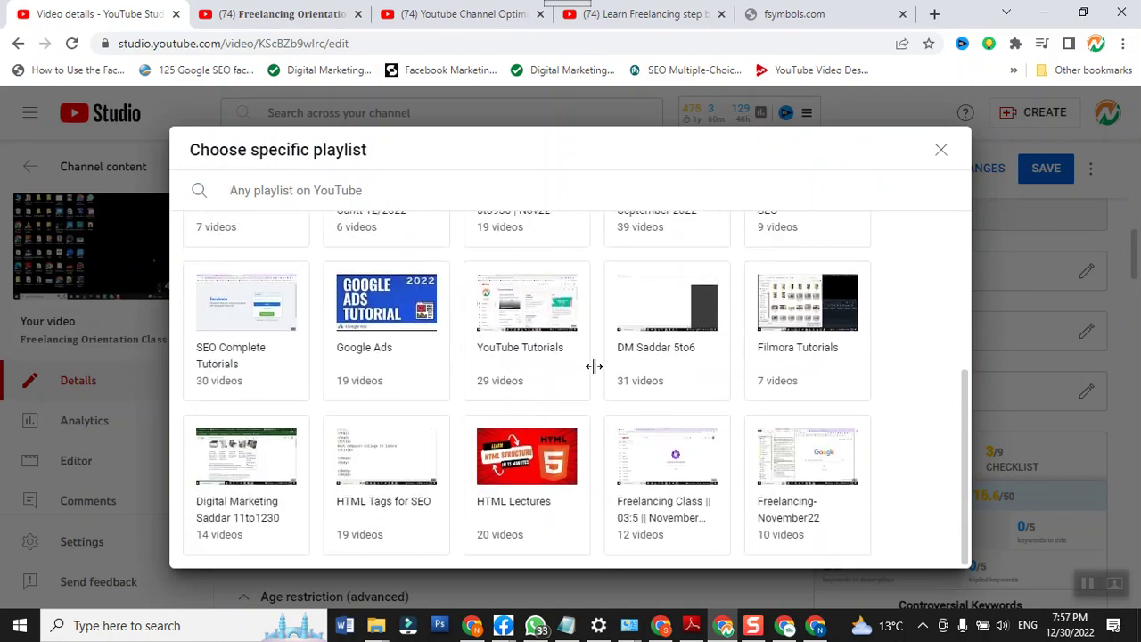
{"action": "left_click", "coordinate": [779, 493]}
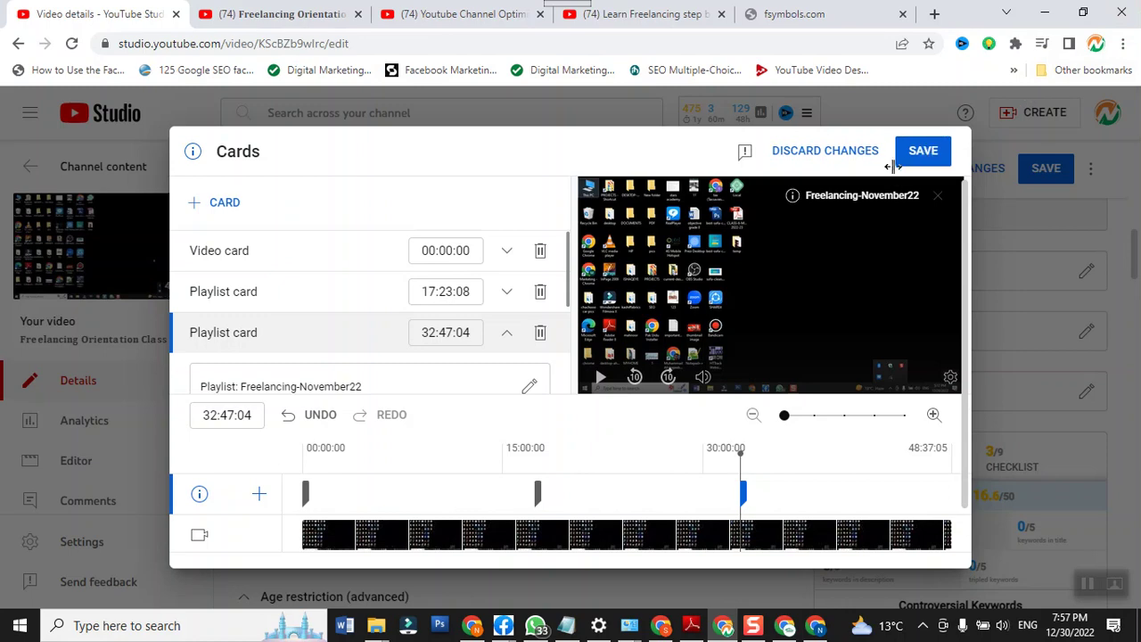
Save the cards added to the video.
{"action": "left_click", "coordinate": [921, 156]}
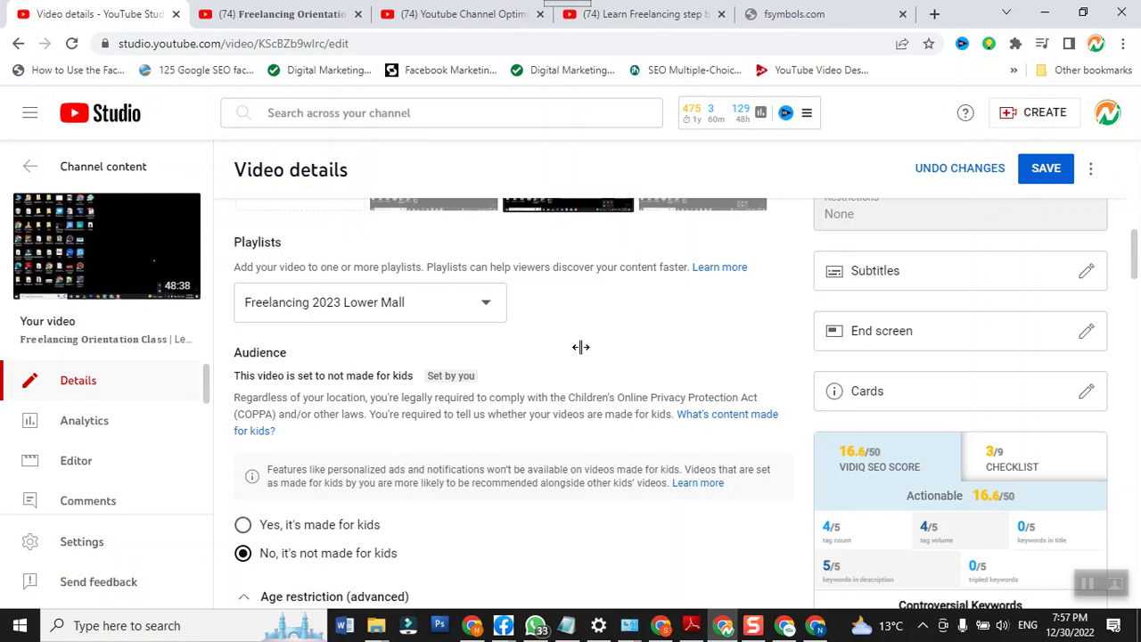
Replace the first line of the description with a copy of the video's stylized title and save the video details.
{"action": "scroll", "coordinate": [580, 347], "scroll_direction": "up", "scroll_amount": 10}
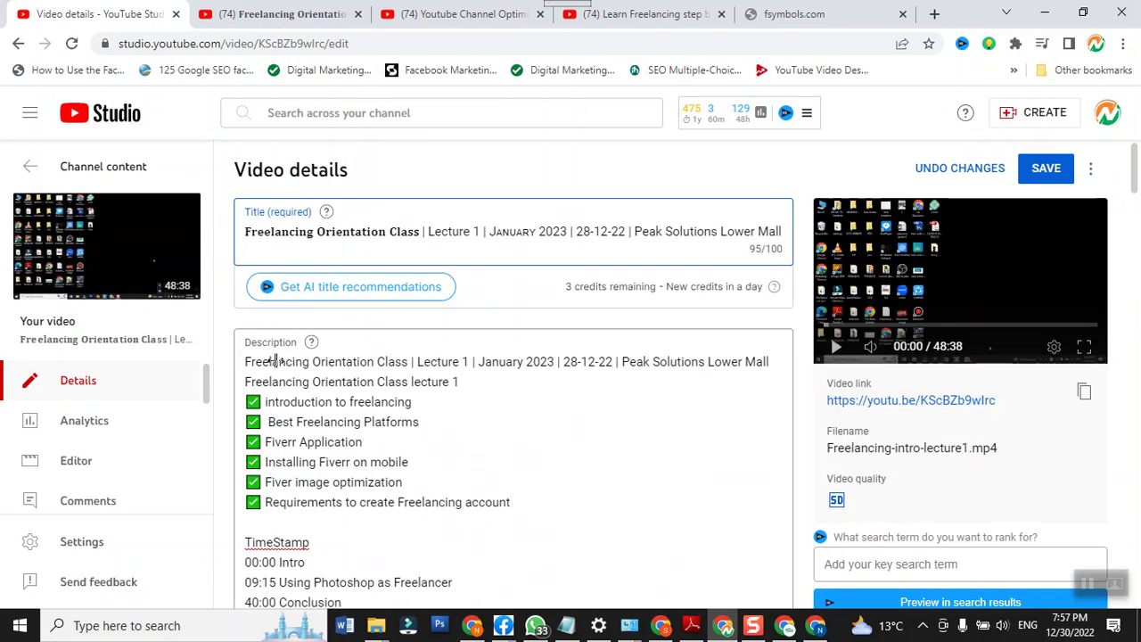
{"action": "double_click", "coordinate": [256, 231]}
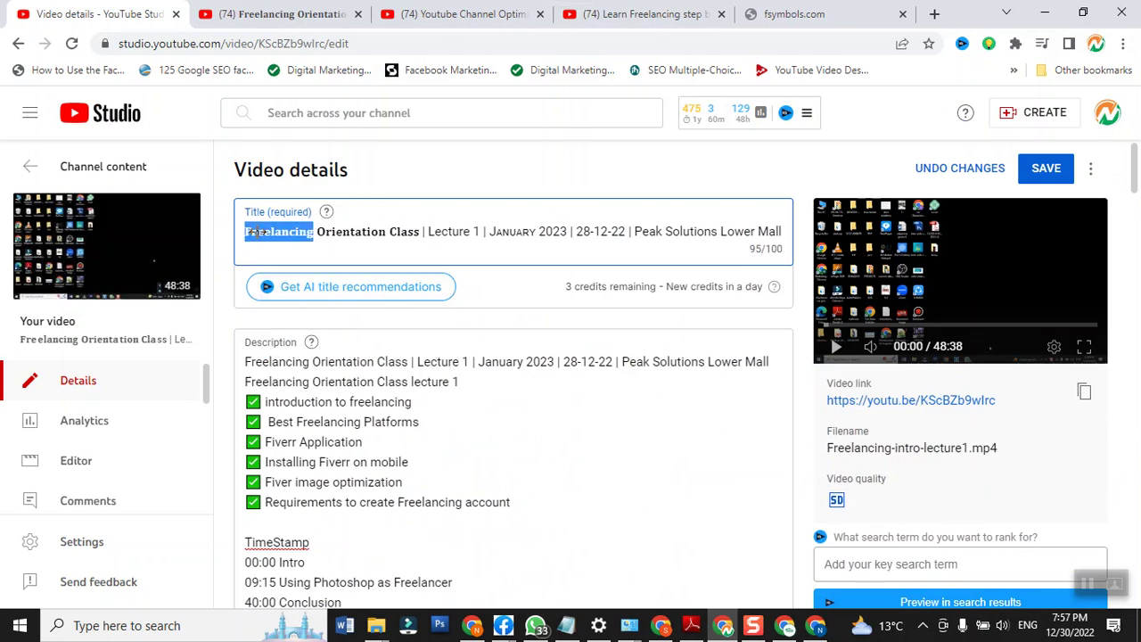
{"action": "key", "text": "ctrl+a"}
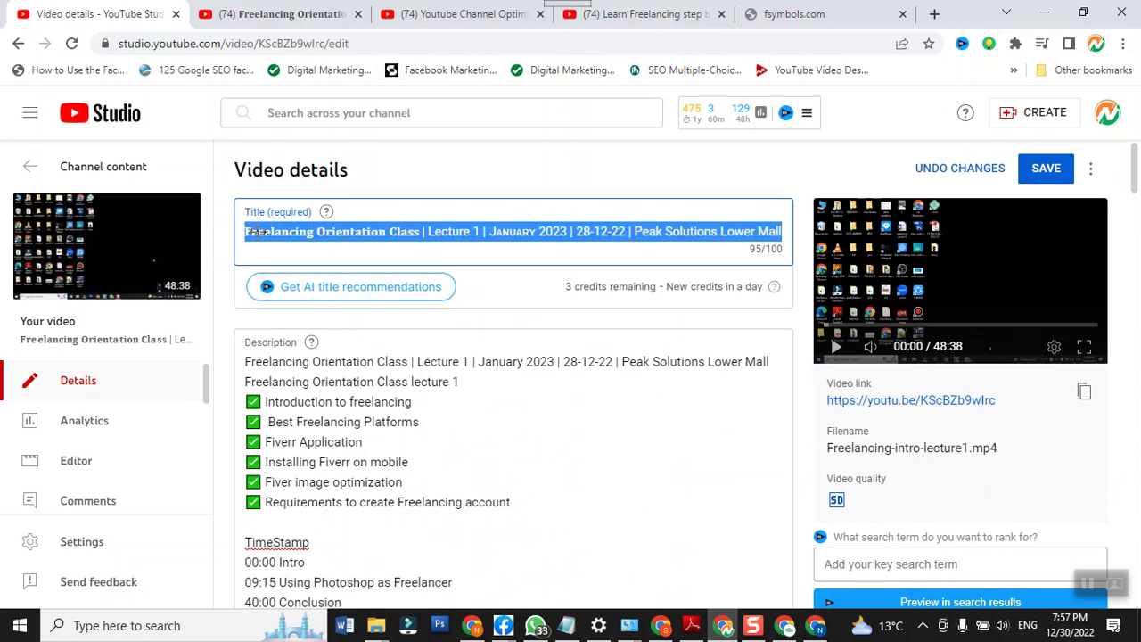
{"action": "triple_click", "coordinate": [459, 364]}
{"action": "key", "text": "BackSpace"}
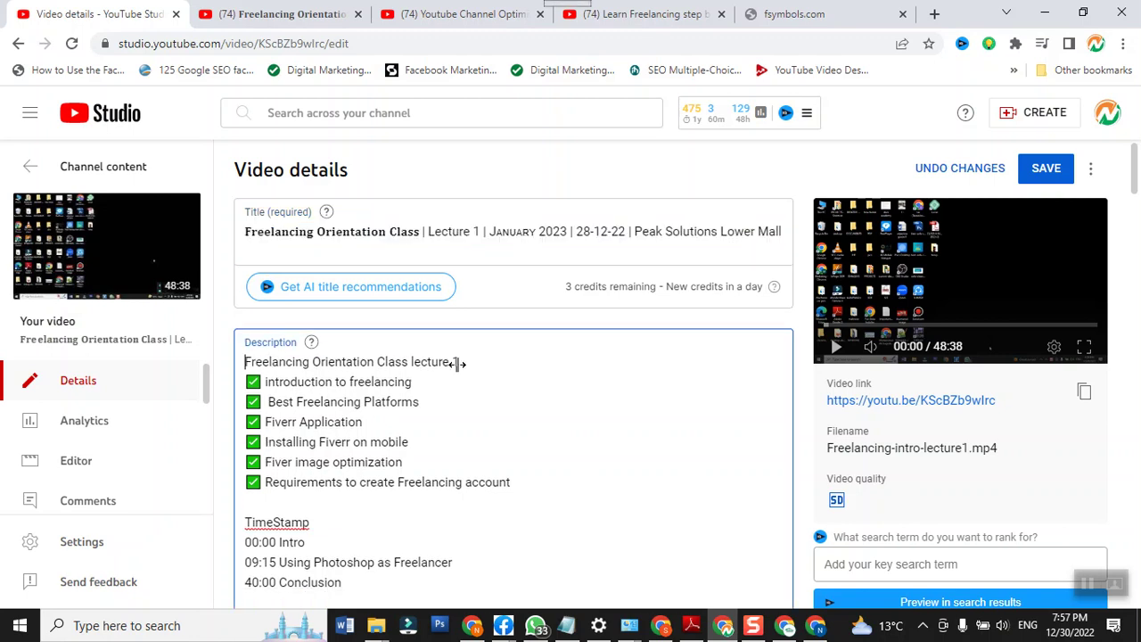
{"action": "key", "text": "ctrl+z"}
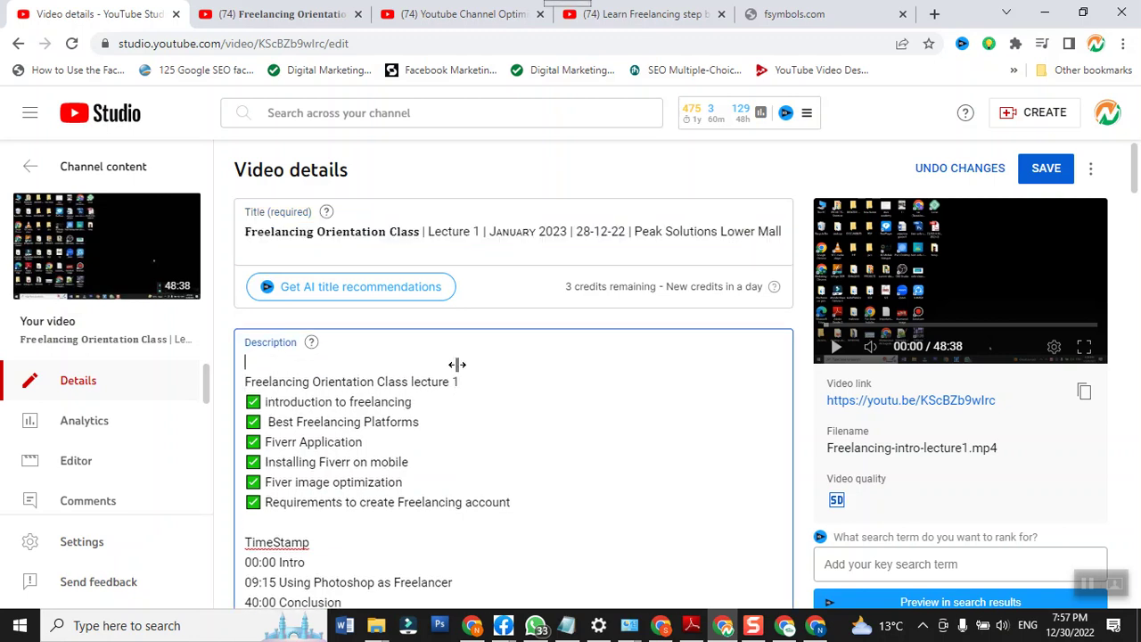
{"action": "key", "text": "ctrl+z"}
{"action": "left_click", "coordinate": [1046, 169]}
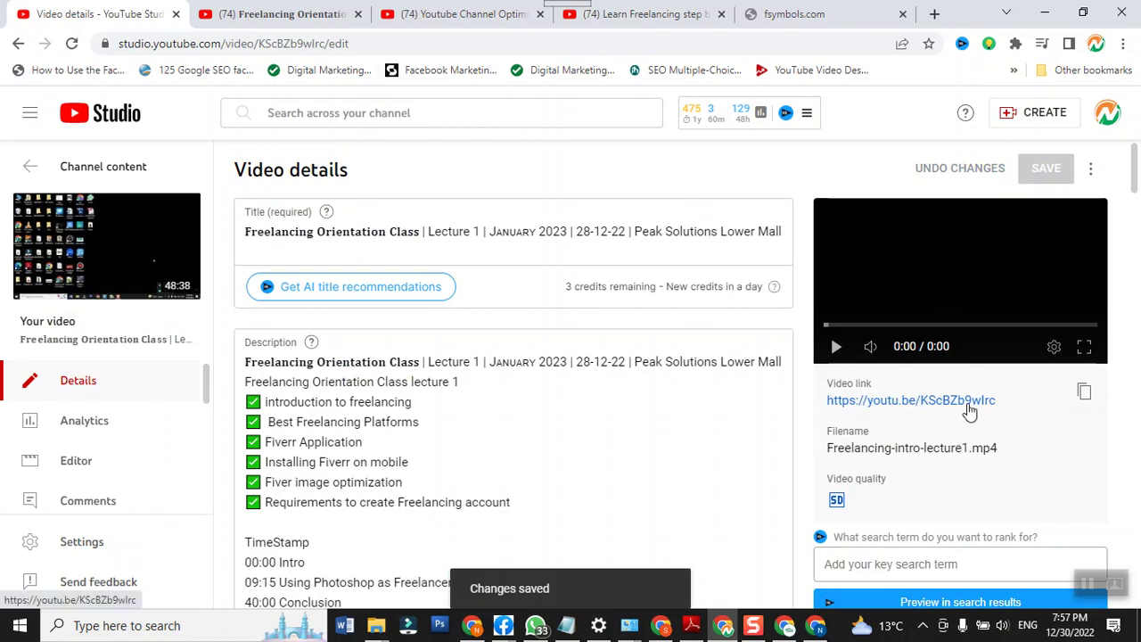
Open the video's public watch page from its video link, pause playback, and examine the player, tags and SEO statistics.
{"action": "scroll", "coordinate": [970, 410], "scroll_direction": "down", "scroll_amount": 5}
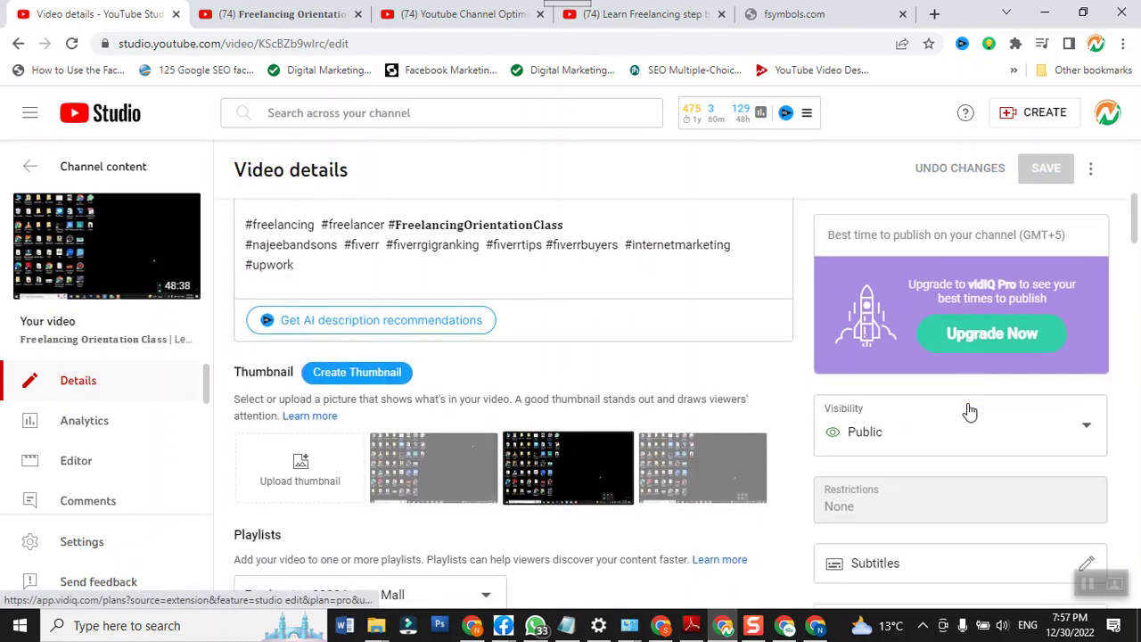
{"action": "scroll", "coordinate": [970, 410], "scroll_direction": "up", "scroll_amount": 5}
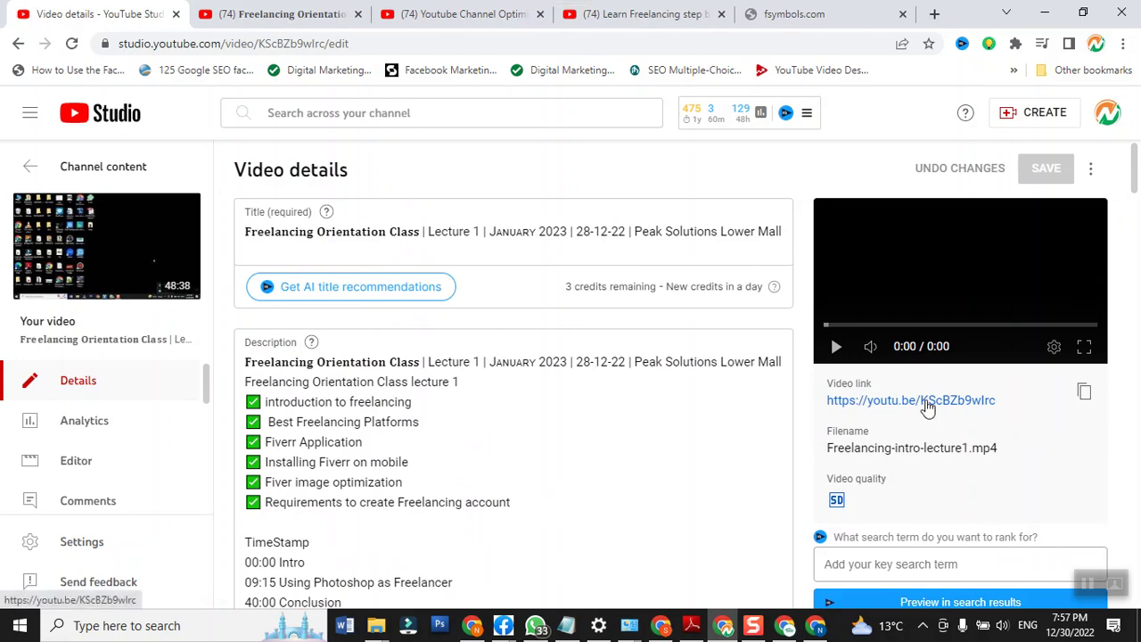
{"action": "left_click", "coordinate": [927, 403]}
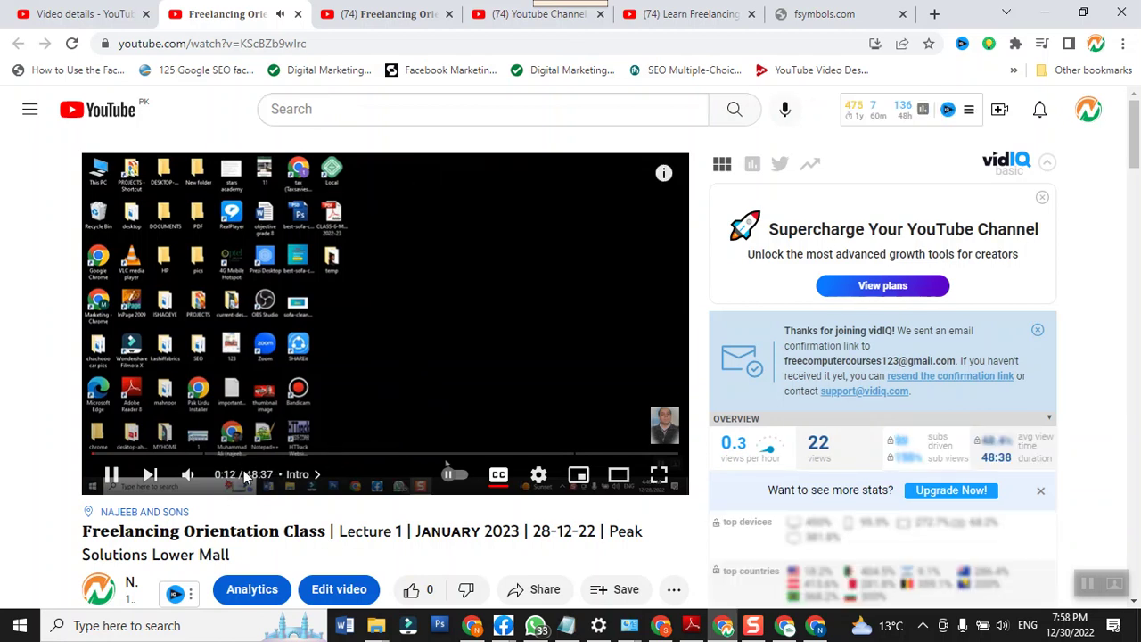
{"action": "key", "text": "space"}
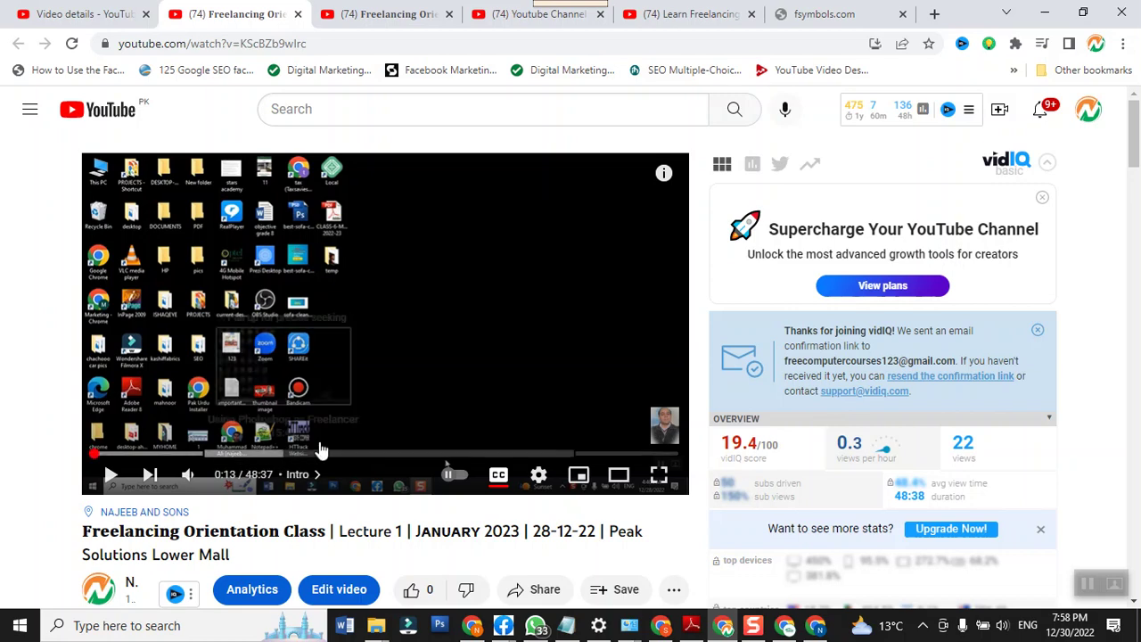
{"action": "scroll", "coordinate": [329, 446], "scroll_direction": "down", "scroll_amount": 5}
{"action": "scroll", "coordinate": [588, 433], "scroll_direction": "down", "scroll_amount": 10}
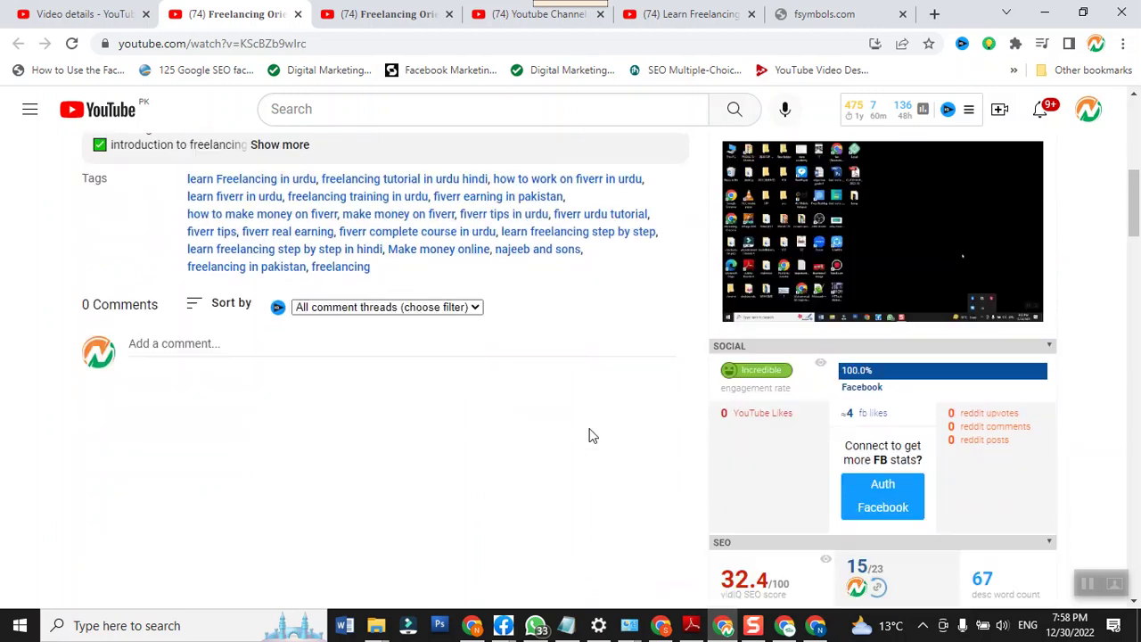